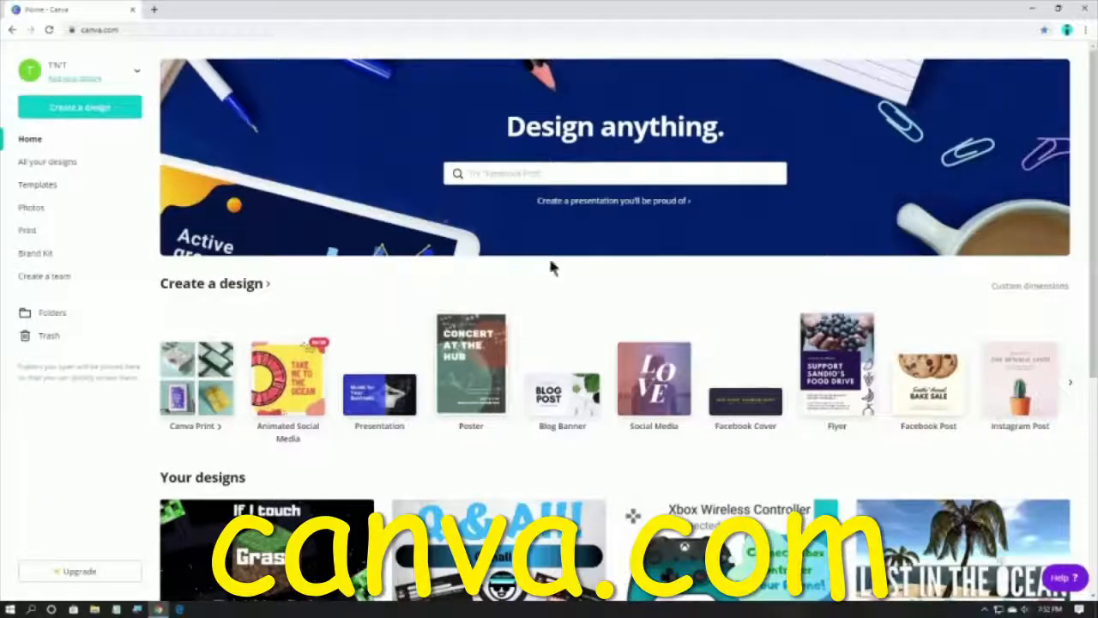
Look through the existing thumbnail designs listed on the Canva home page
scroll(551, 236, down, 4)
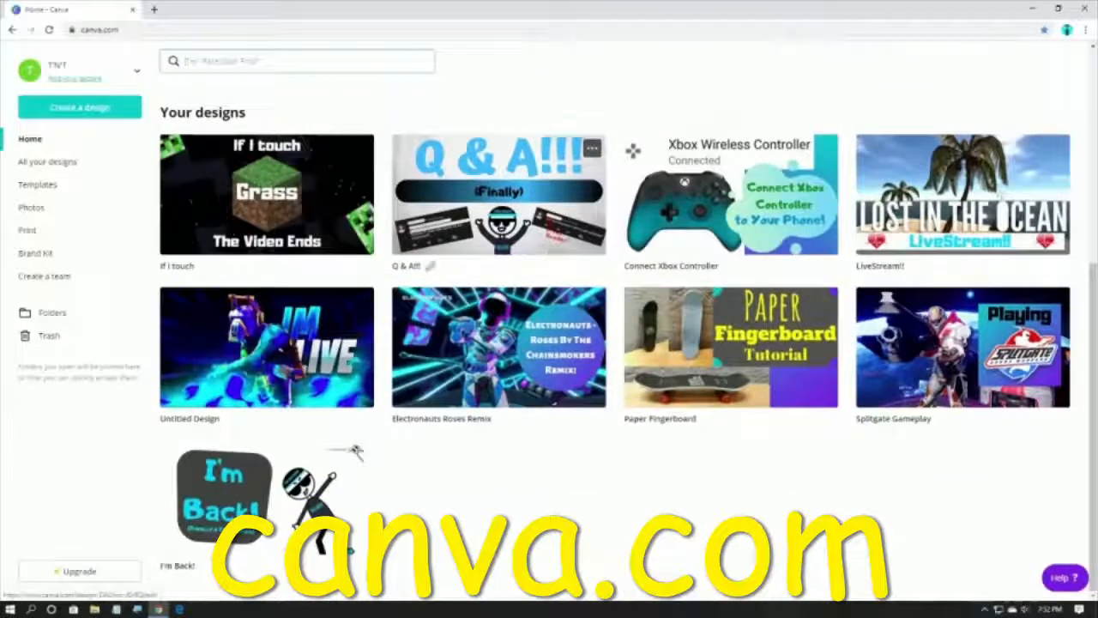
scroll(793, 487, up, 1)
scroll(793, 488, down, 1)
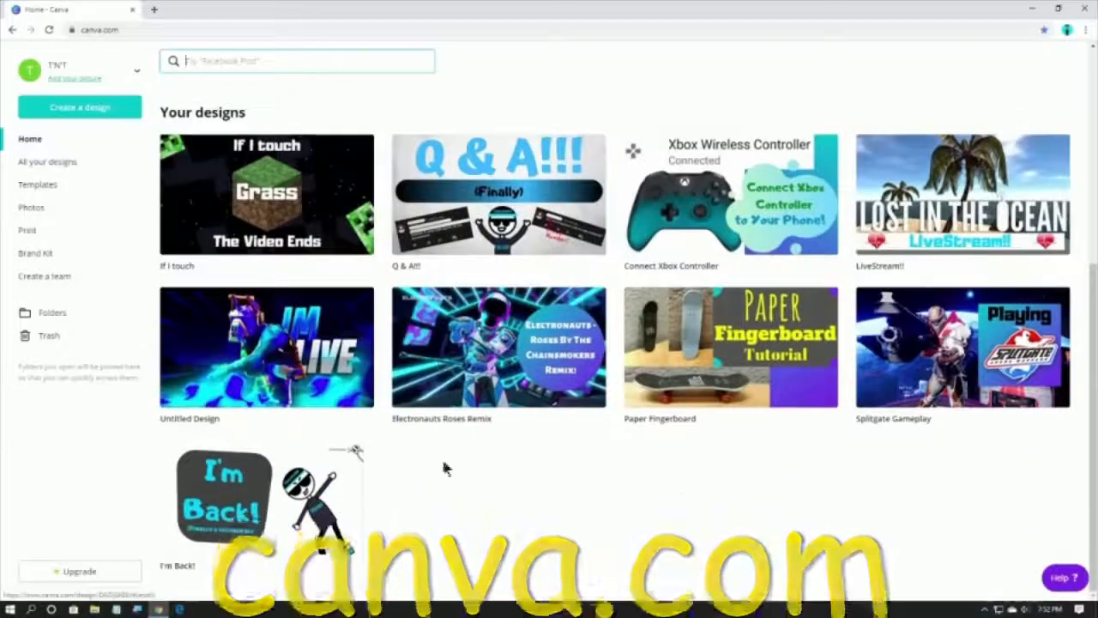
scroll(632, 490, up, 1)
scroll(618, 436, down, 1)
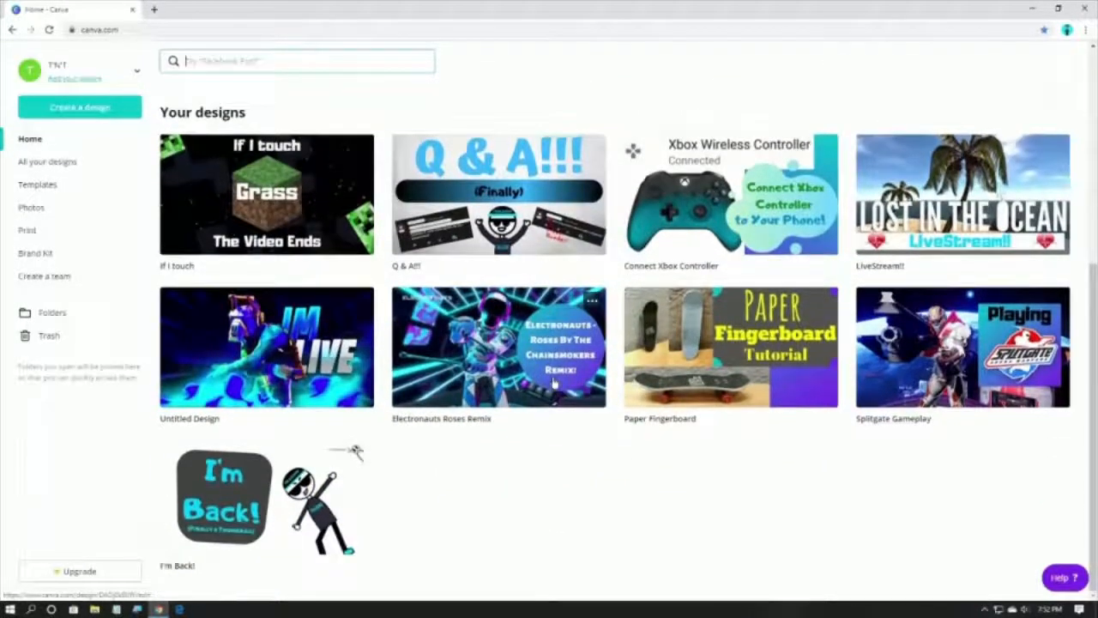
scroll(1000, 196, up, 1)
scroll(999, 196, down, 1)
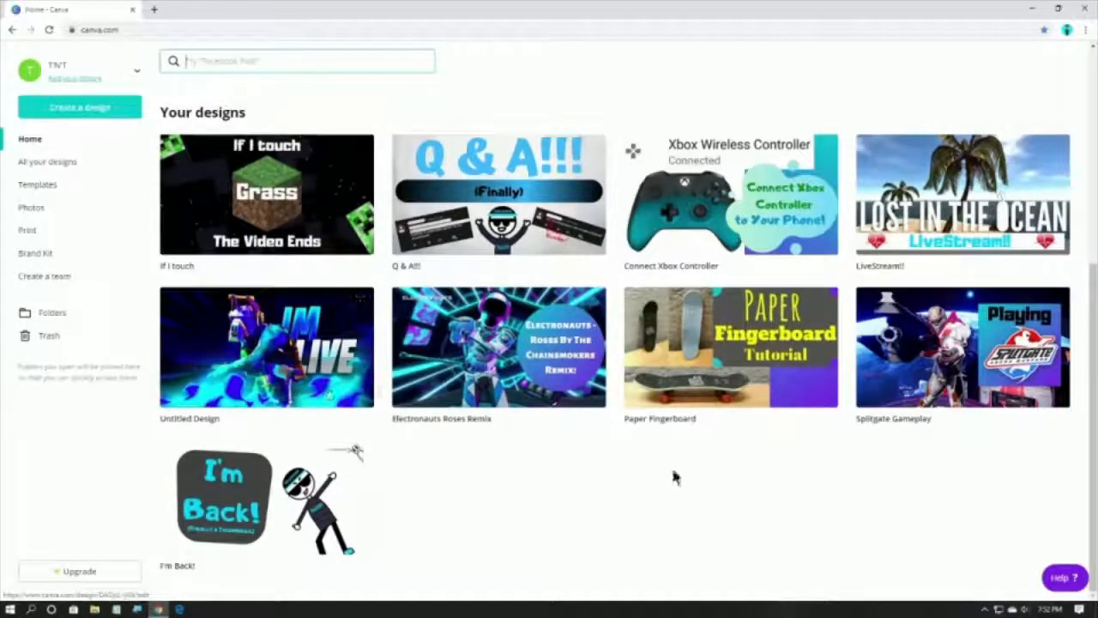
scroll(674, 477, up, 5)
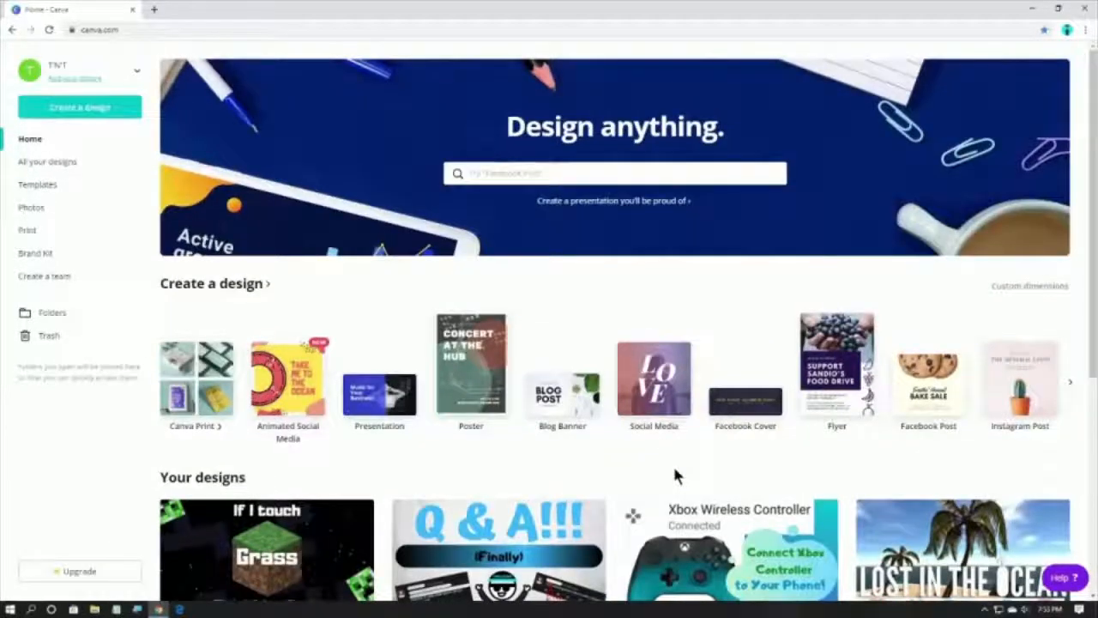
Create a new design with custom dimensions of 1920 by 1080 px
click(1050, 288)
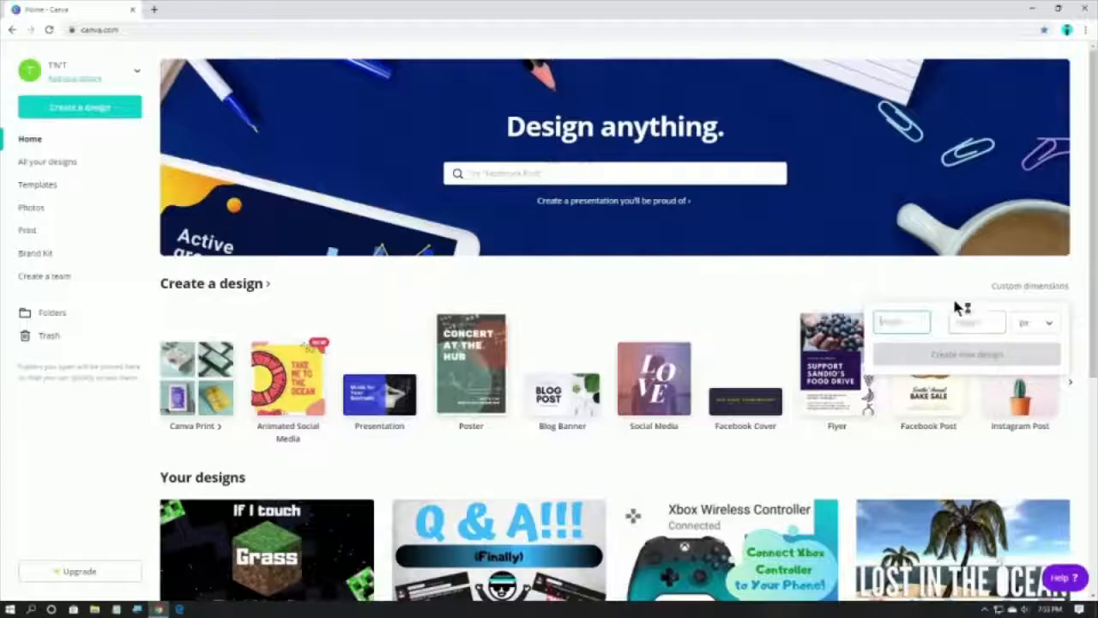
text(150)
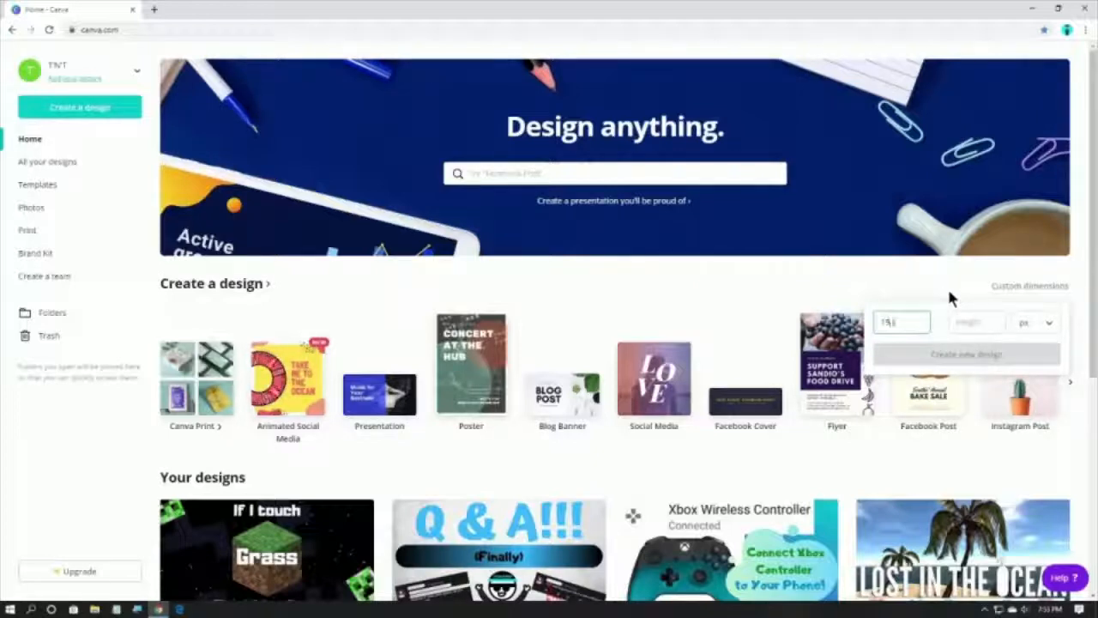
text(20)
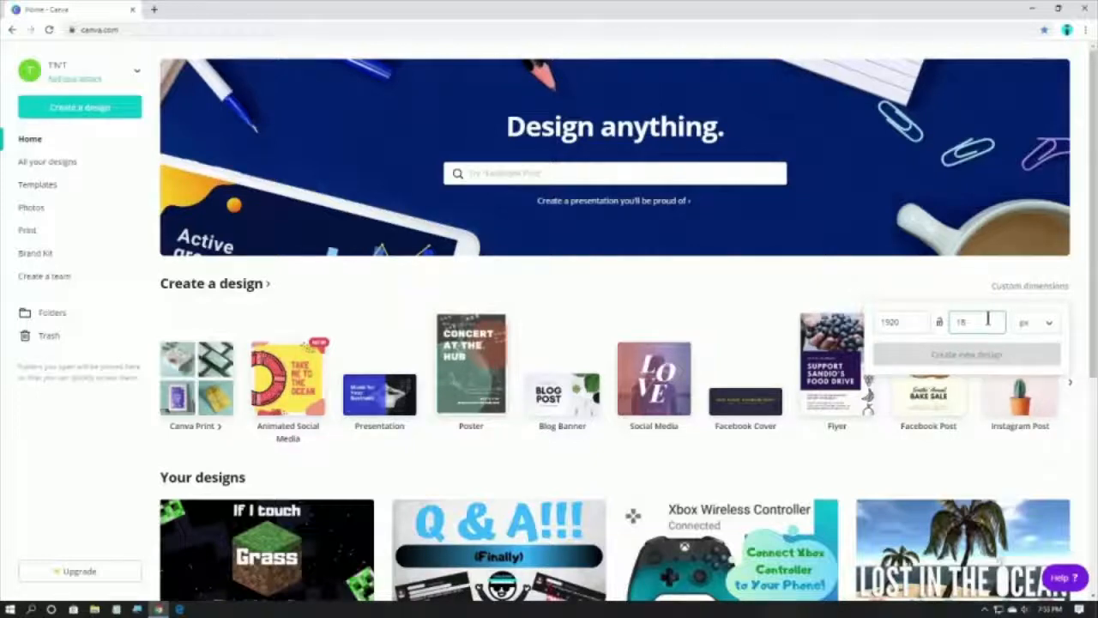
click(988, 319)
text(1080)
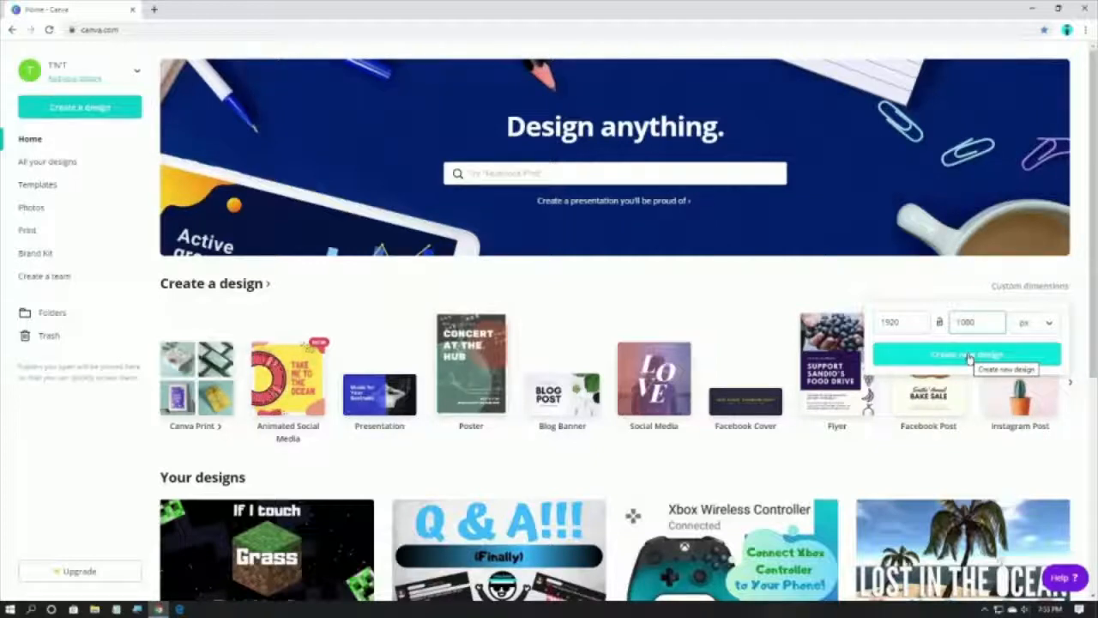
click(970, 356)
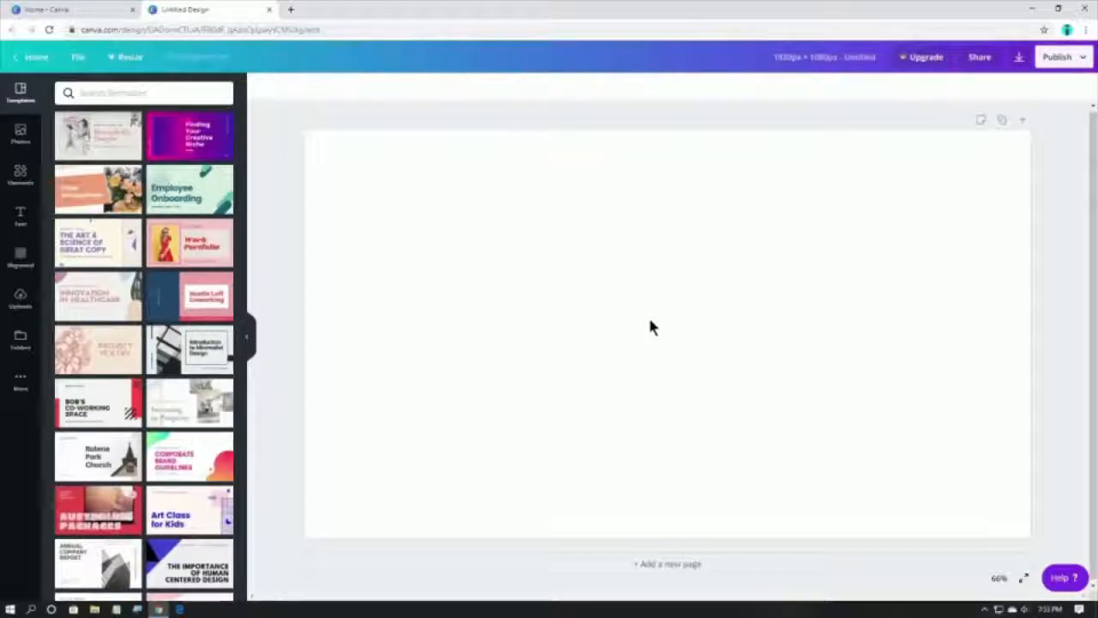
Upload the high-quality wallpaper JPG of the Minecraft landscape from the Youtube pictures folder
click(19, 301)
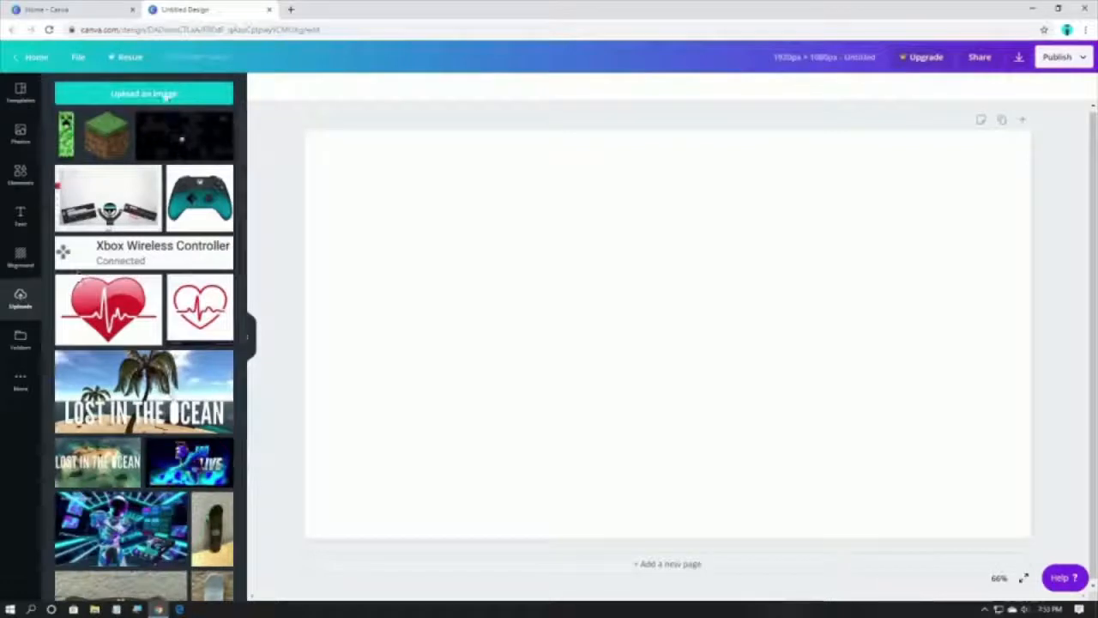
click(168, 94)
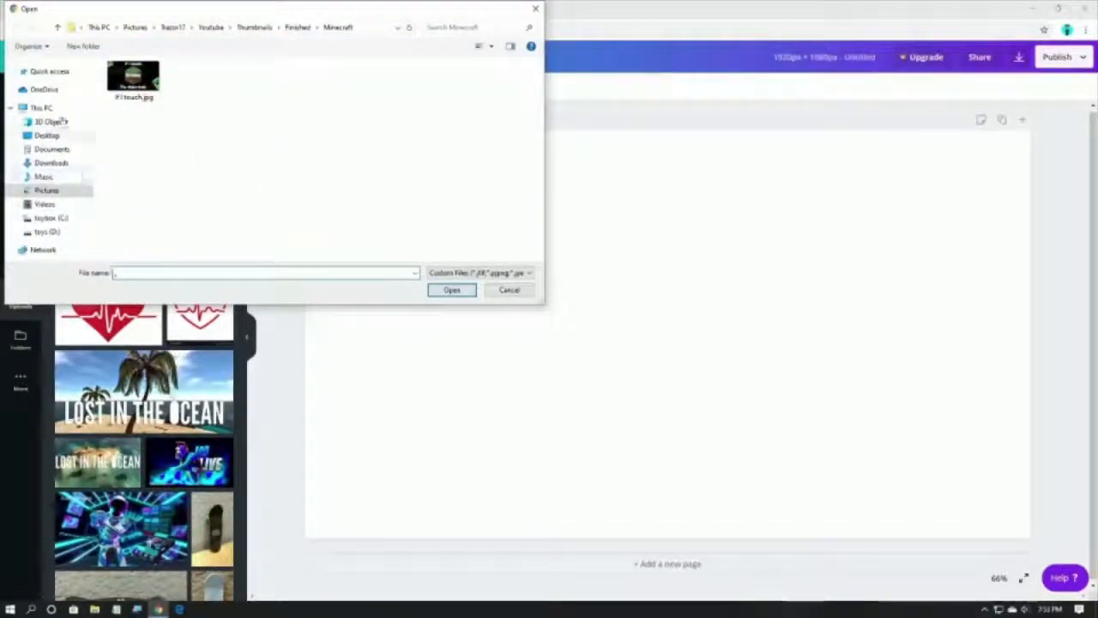
click(58, 27)
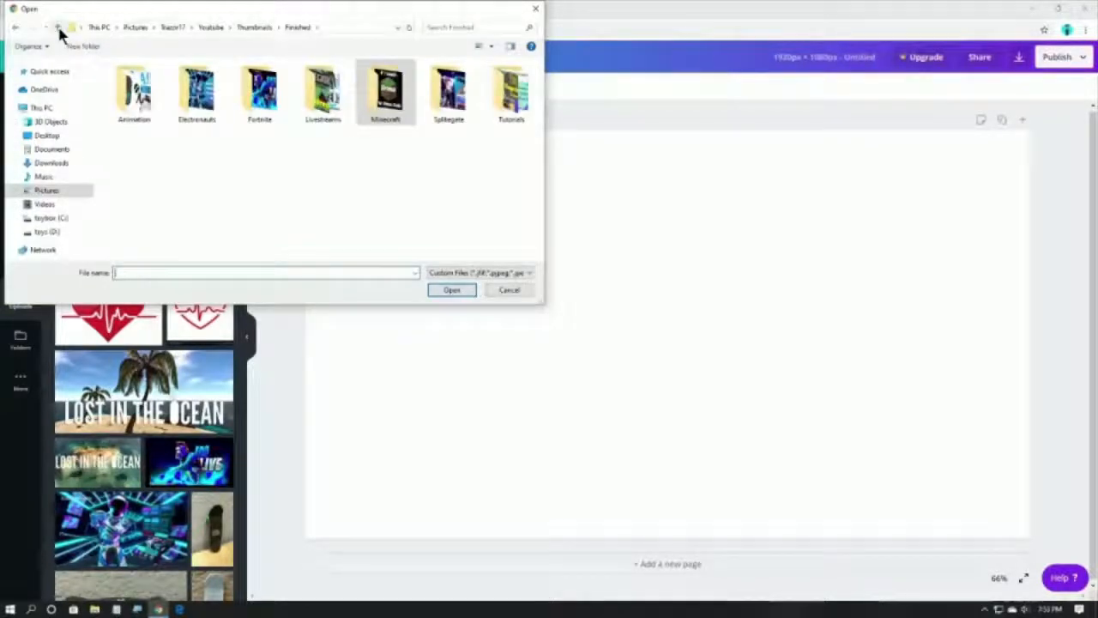
click(295, 237)
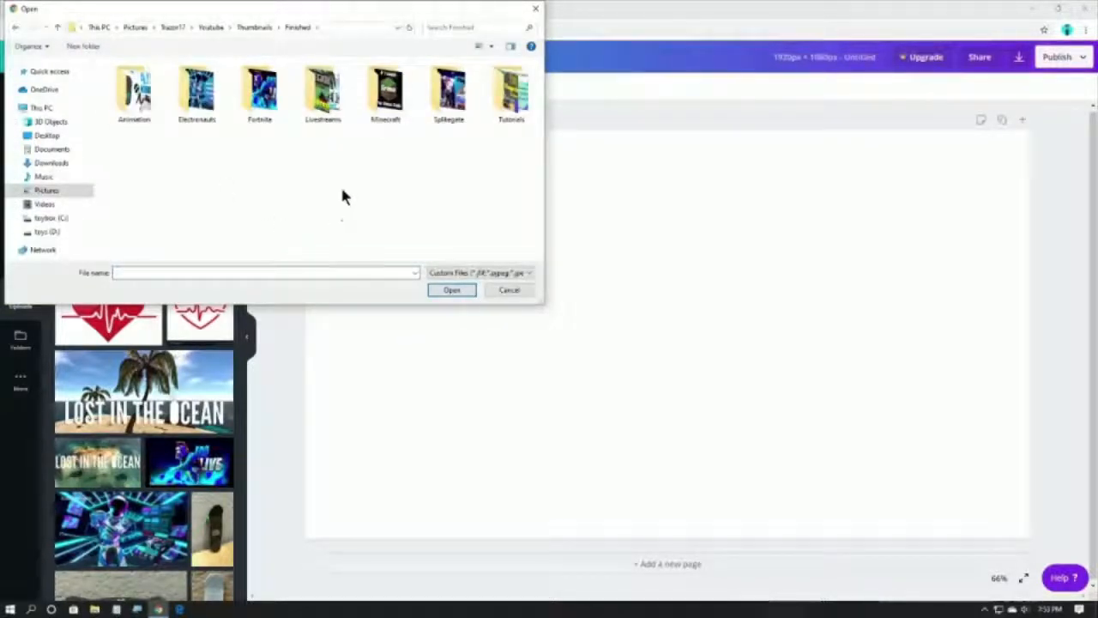
click(59, 28)
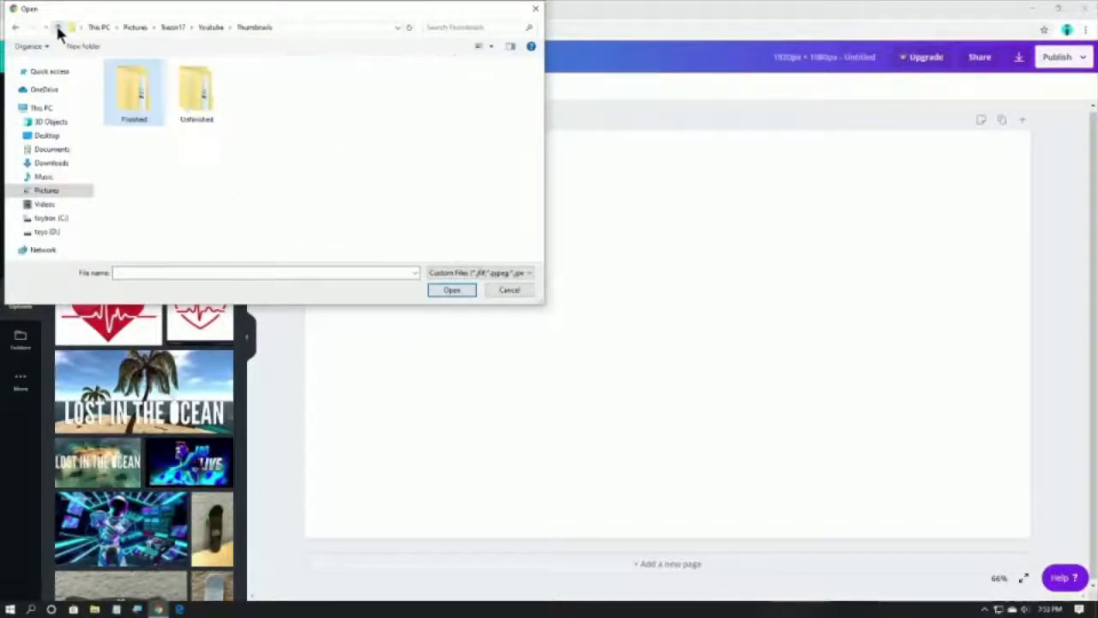
click(58, 28)
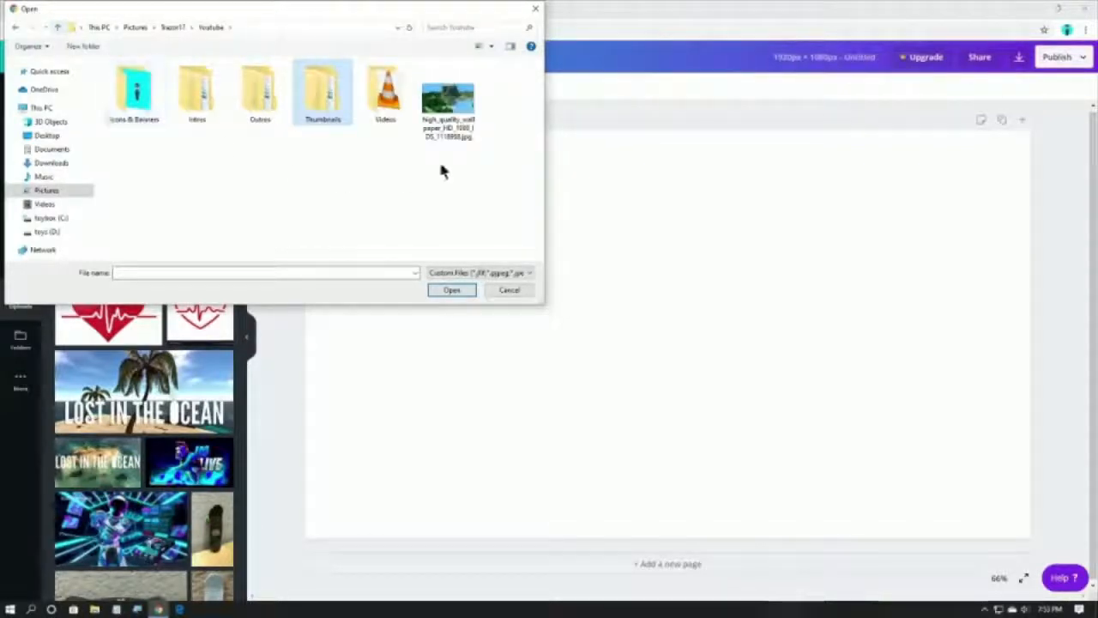
double_click(448, 101)
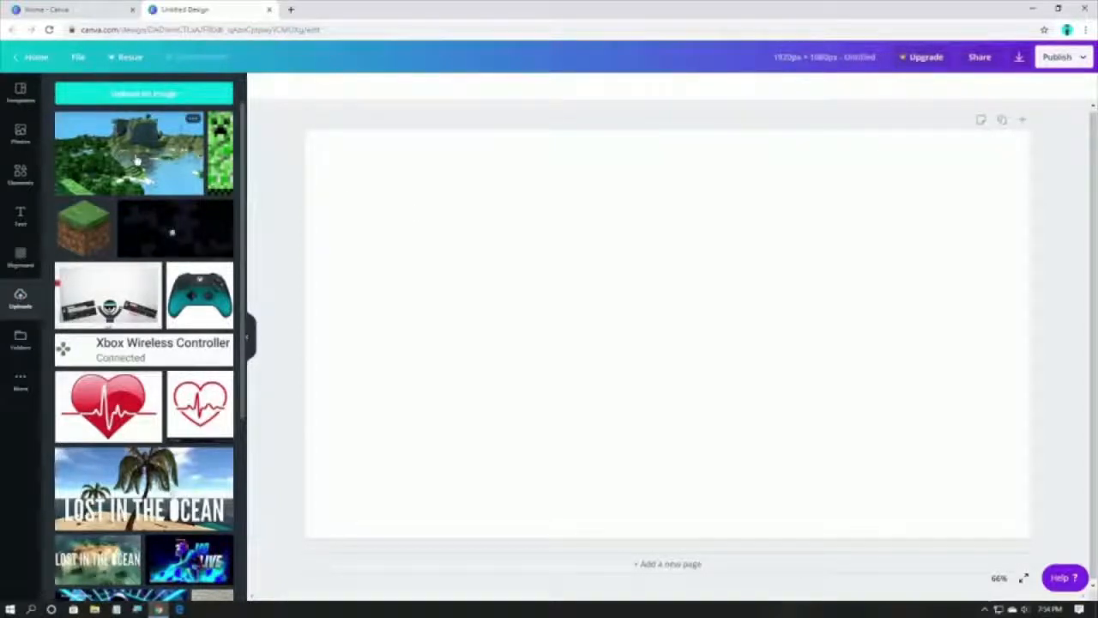
Place the uploaded Minecraft landscape on the page and make it fill the whole canvas as the background
drag(135, 160, 450, 215)
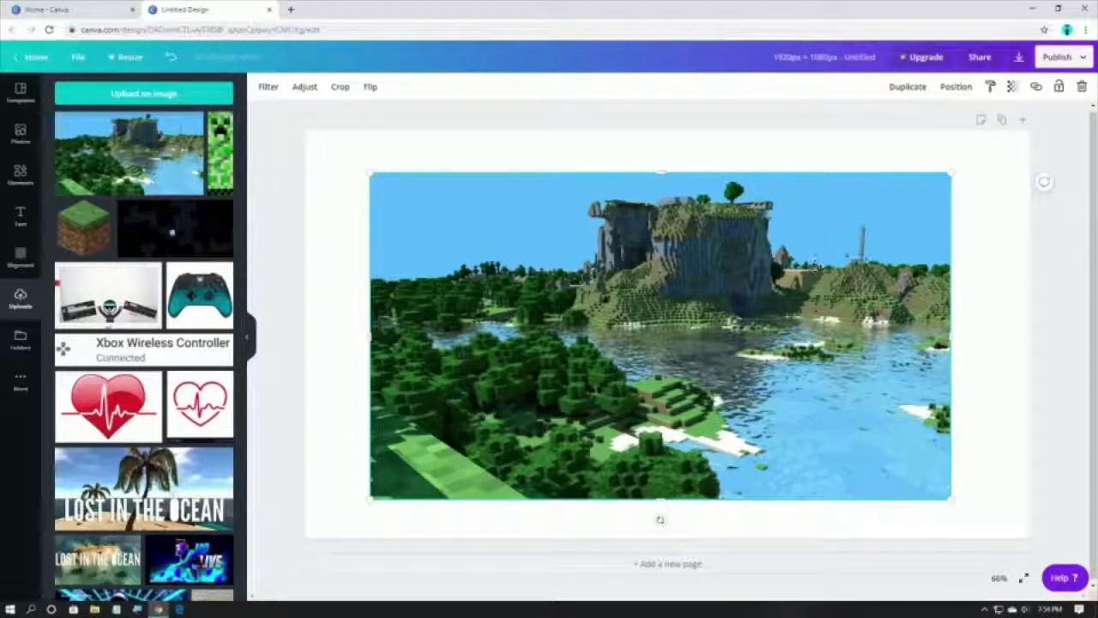
drag(146, 176, 333, 230)
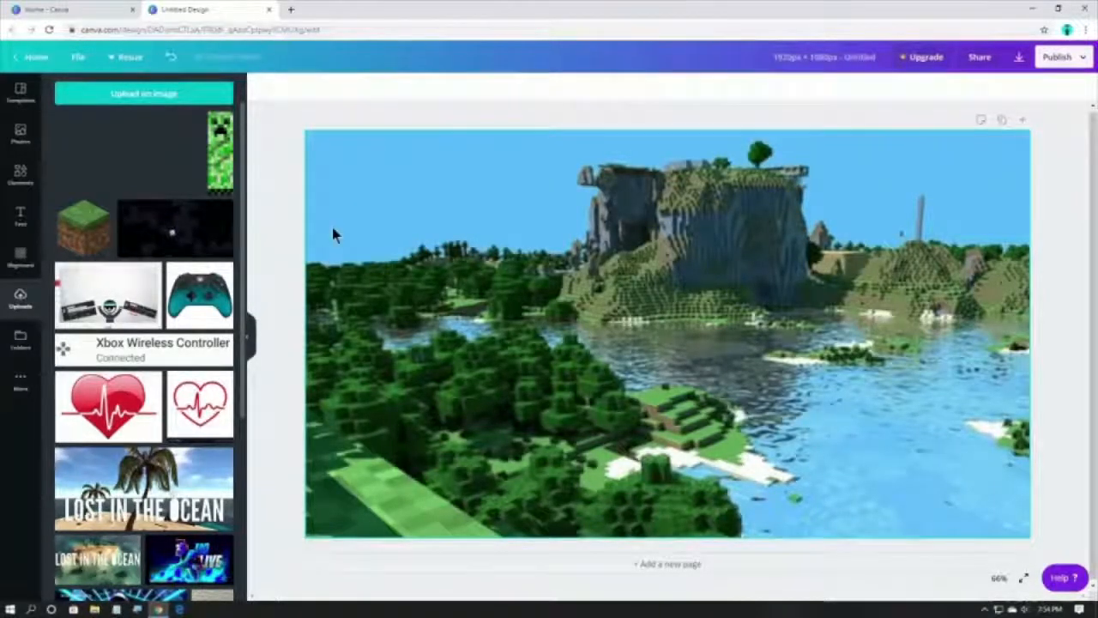
drag(332, 227, 333, 228)
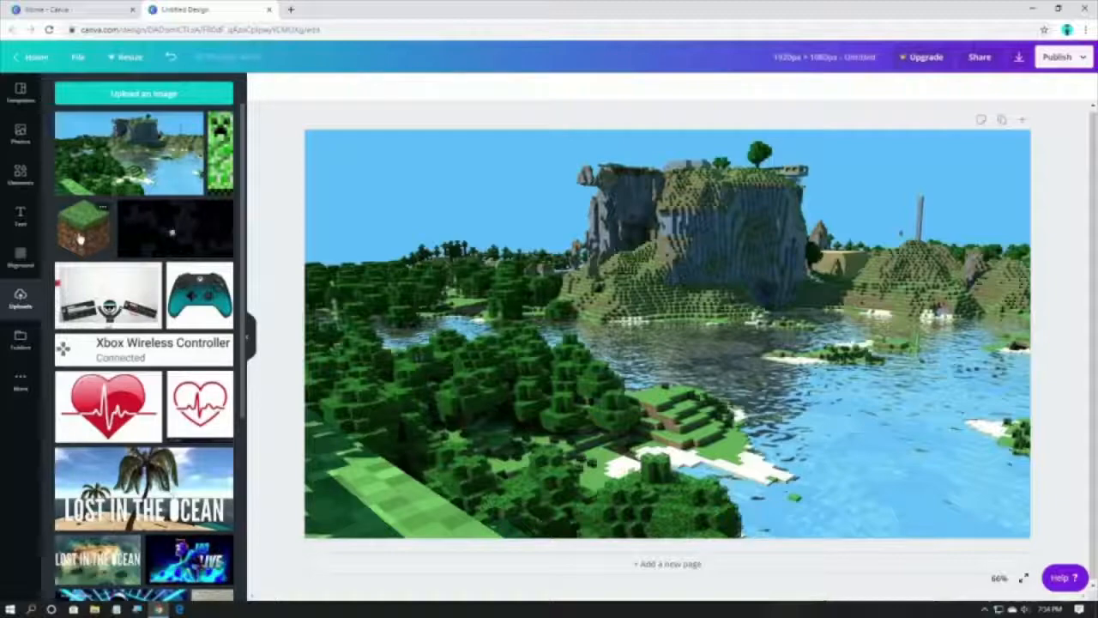
Try out the uploaded grass block and creeper images on top of the background and delete them again
drag(80, 240, 458, 277)
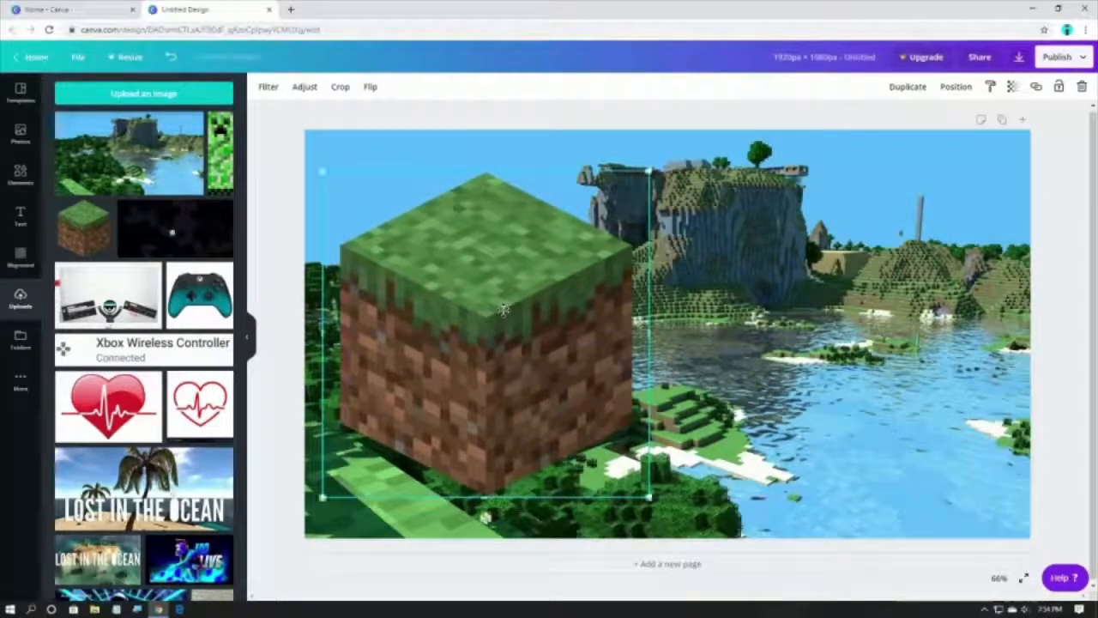
drag(219, 151, 730, 343)
key(Delete)
click(570, 306)
key(Delete)
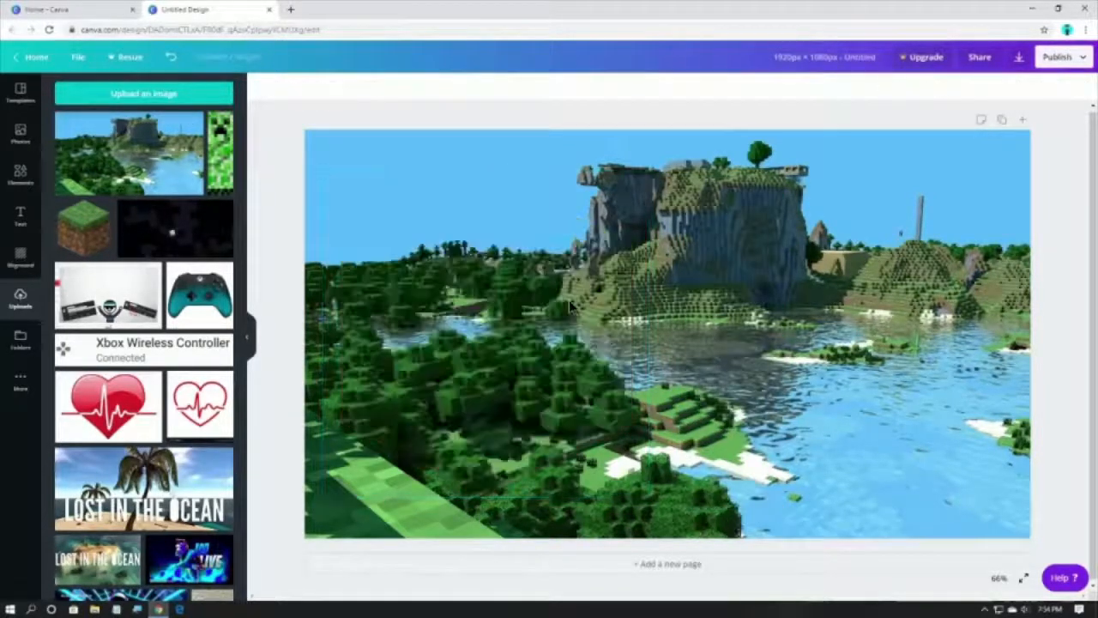
Browse the element categories and open the full Gradients collection
click(26, 180)
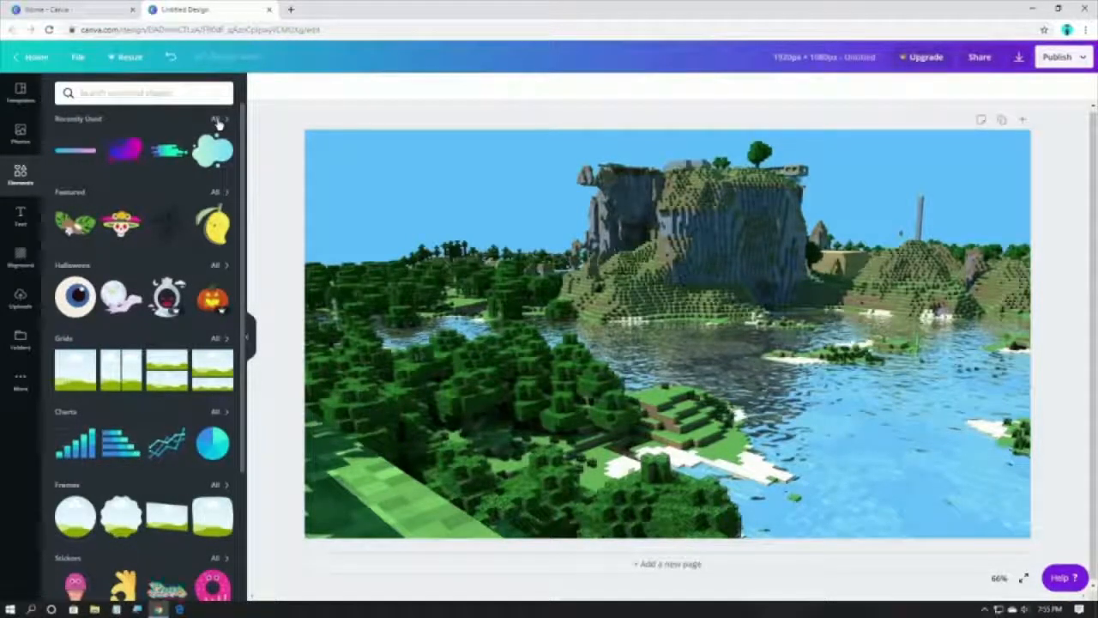
scroll(204, 294, down, 2)
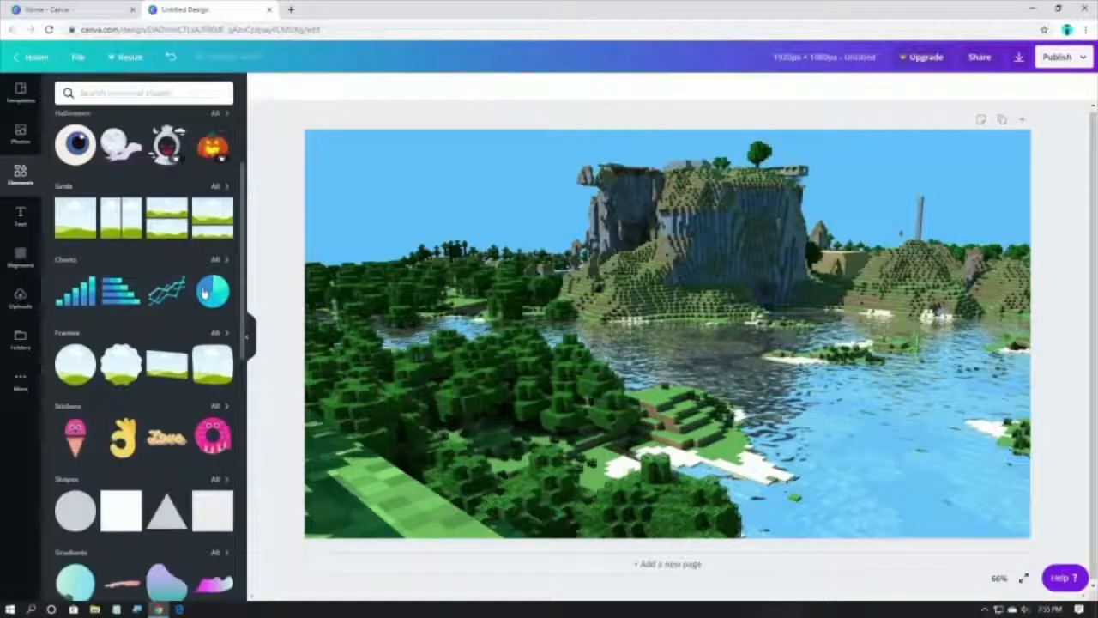
scroll(204, 294, up, 2)
scroll(189, 326, down, 2)
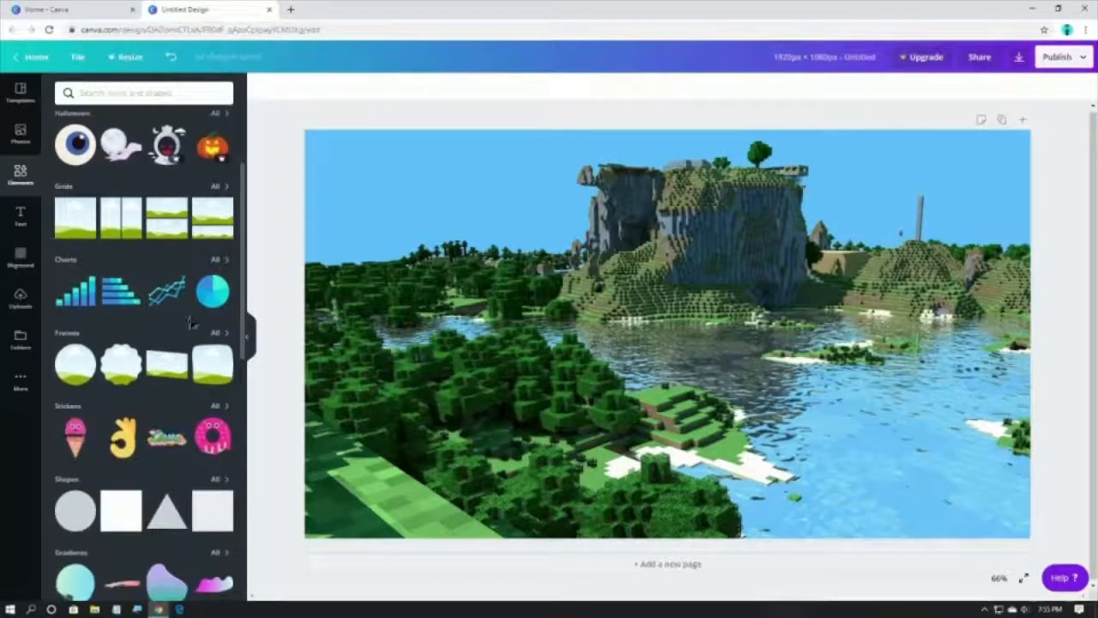
scroll(183, 420, down, 2)
scroll(197, 416, down, 1)
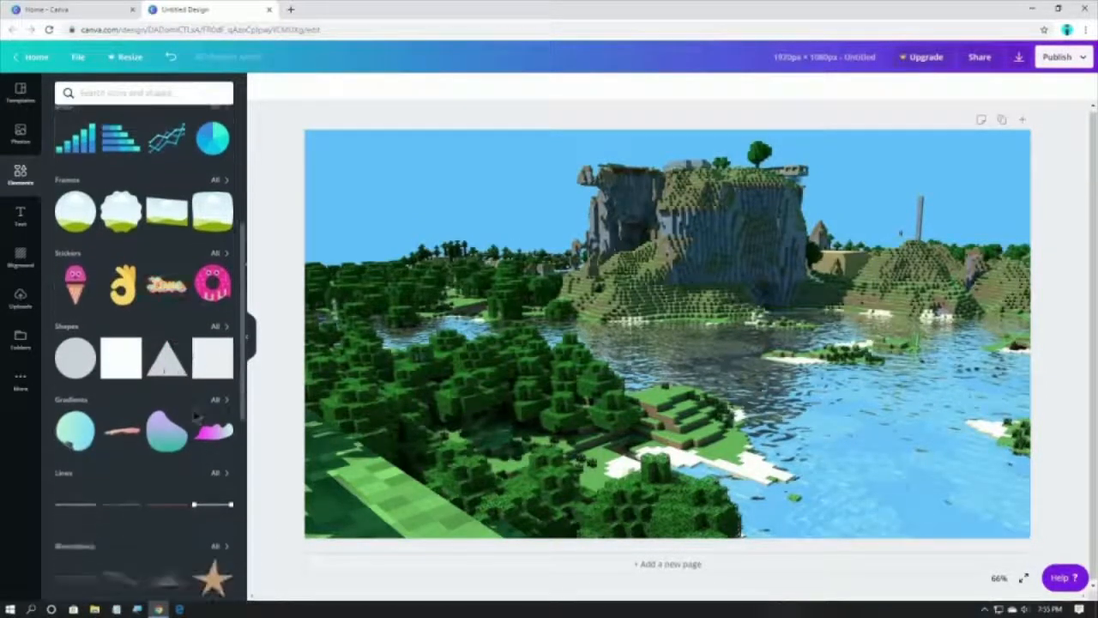
click(217, 401)
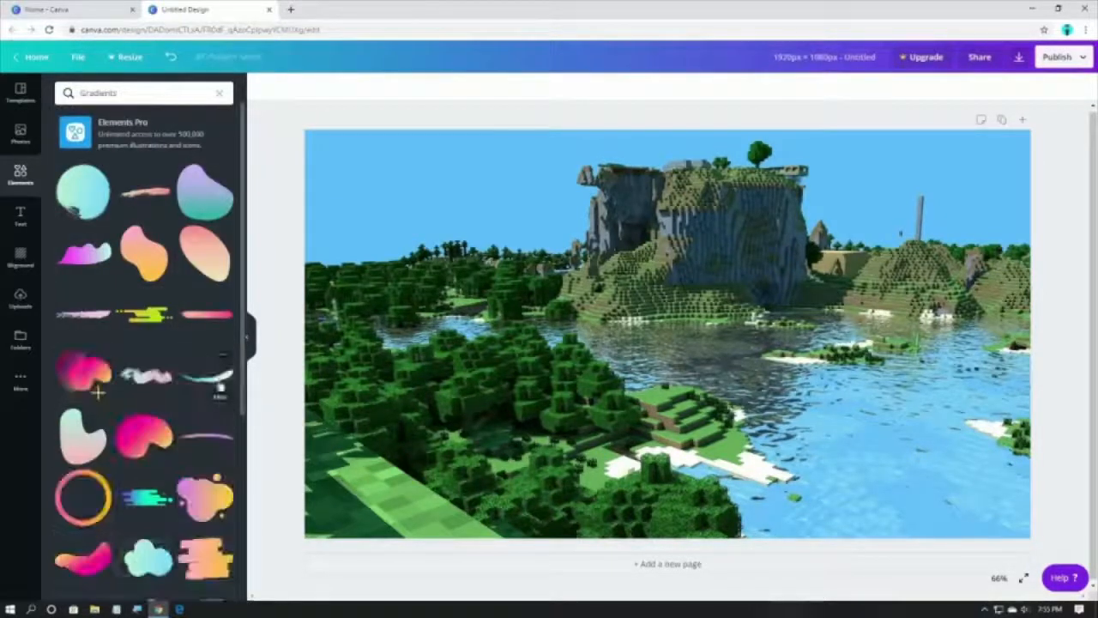
Look through the gradient shapes and add the purple-to-green blob to the design
scroll(192, 249, down, 1)
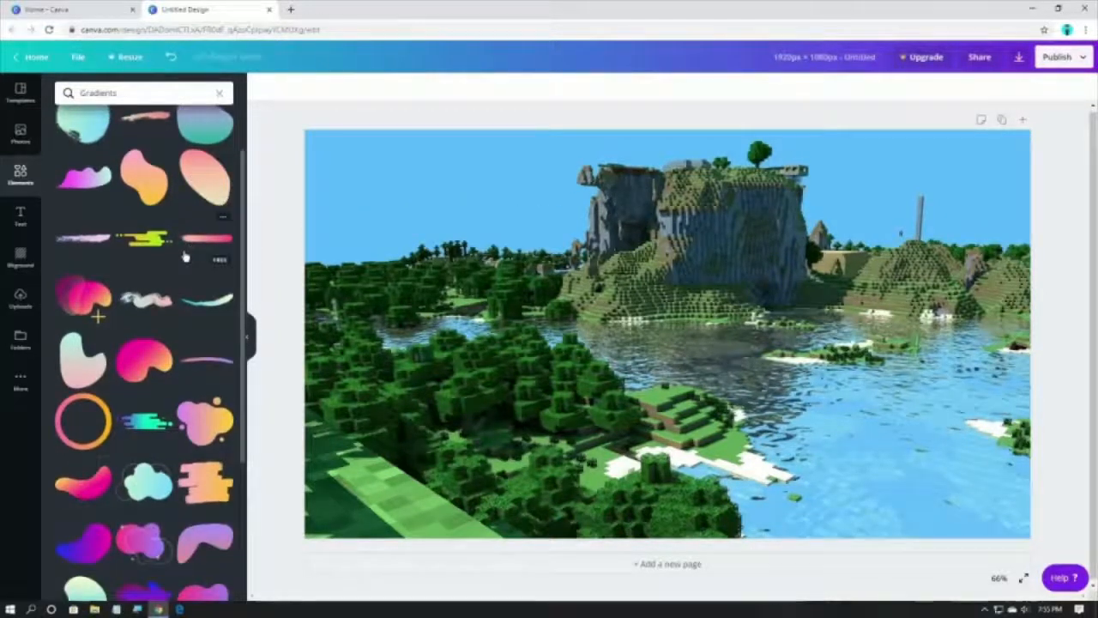
scroll(182, 264, down, 1)
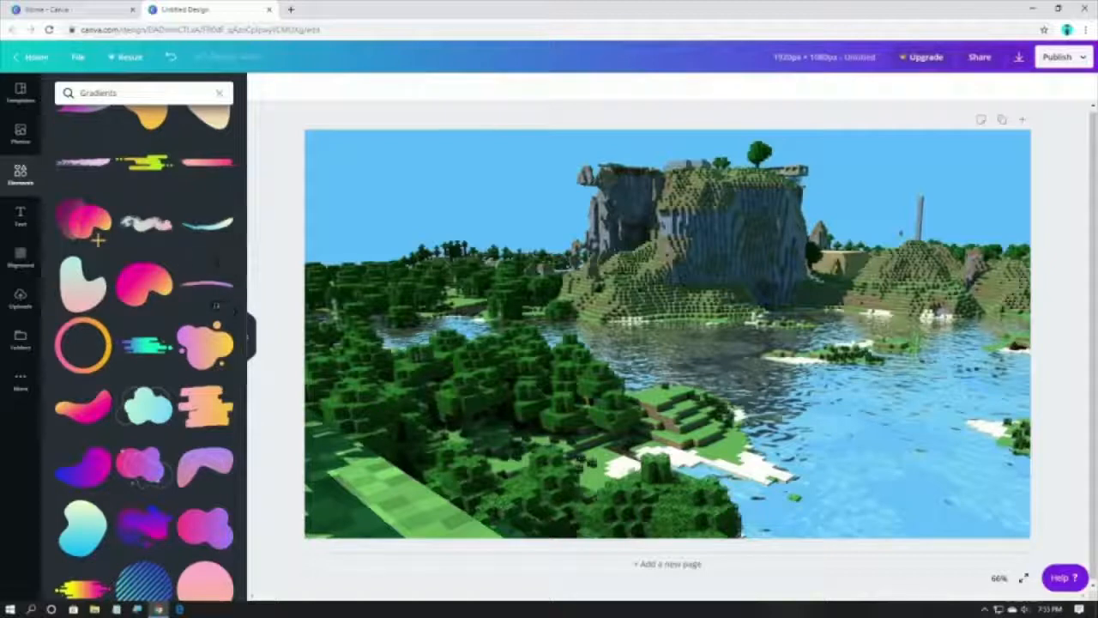
scroll(169, 283, down, 2)
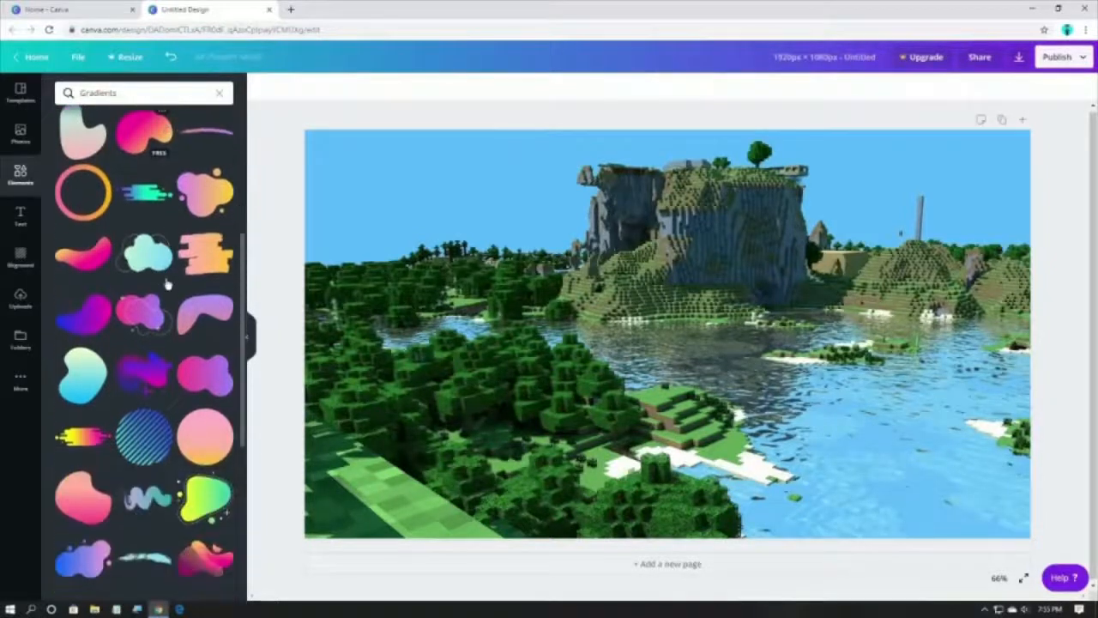
scroll(169, 283, down, 2)
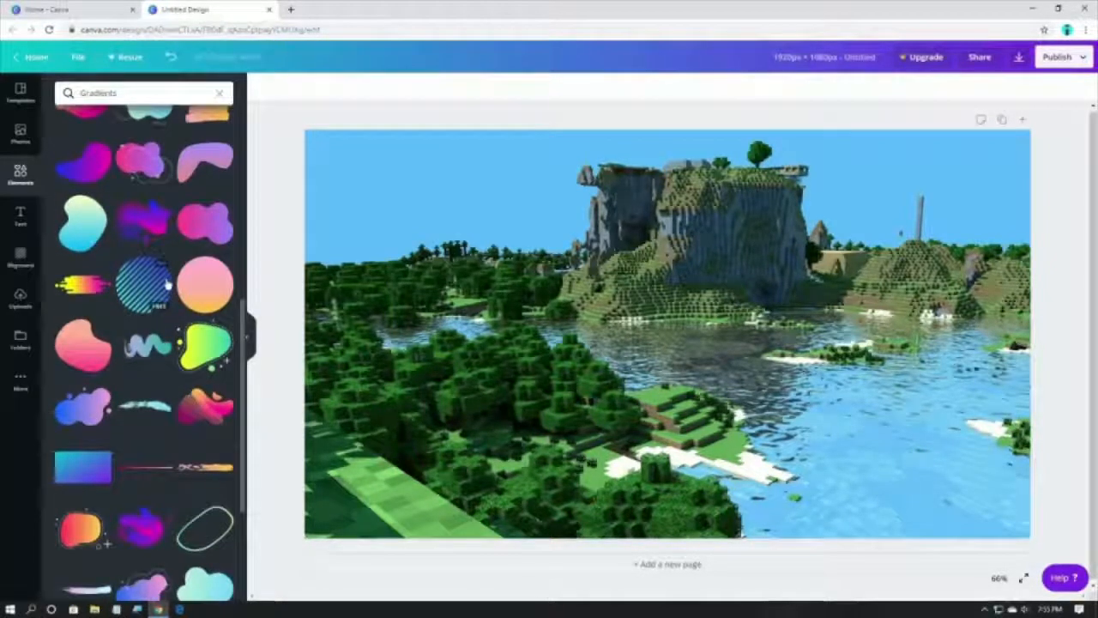
scroll(165, 287, down, 5)
drag(196, 199, 535, 212)
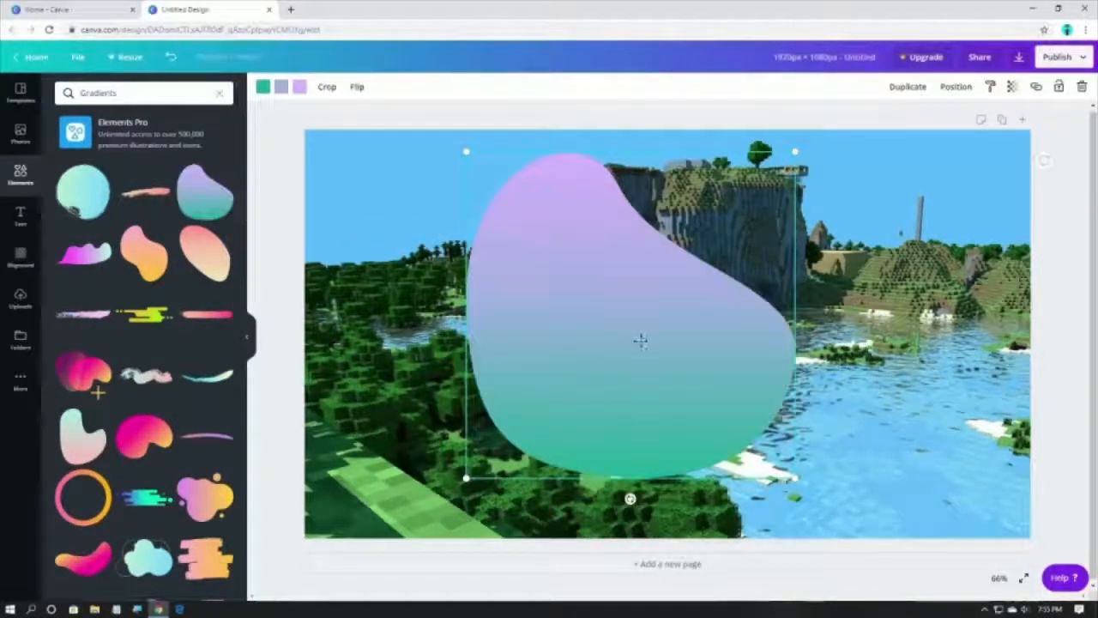
Move the gradient blob to the left half of the canvas and enlarge it slightly
drag(638, 341, 458, 368)
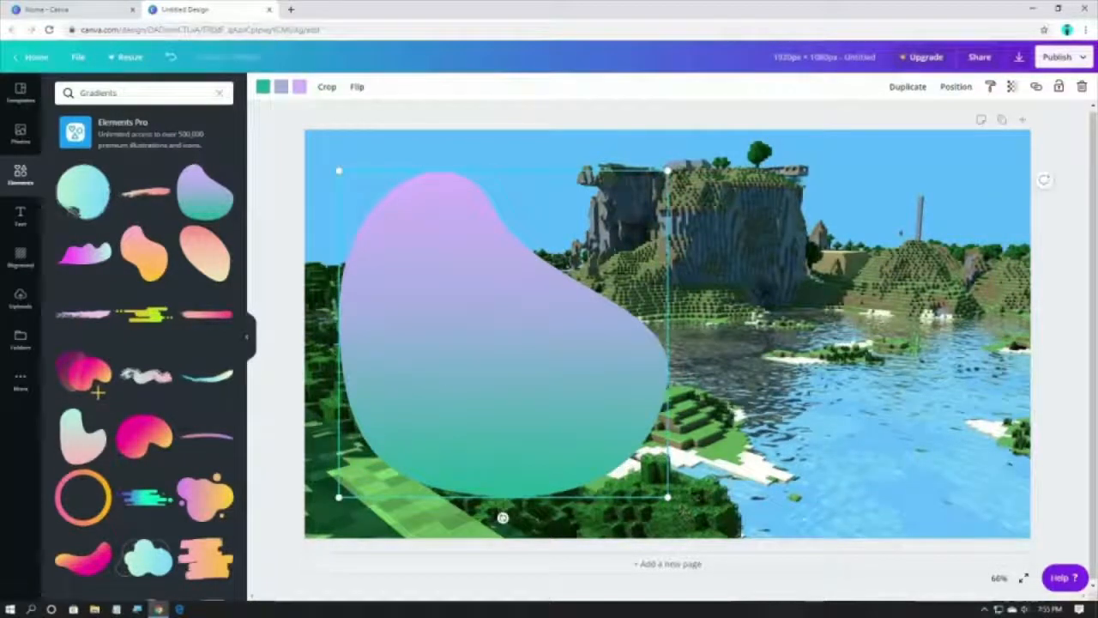
mouse_move(667, 496)
mouse_down()
mouse_move(520, 351)
mouse_move(675, 504)
mouse_up()
drag(583, 386, 507, 360)
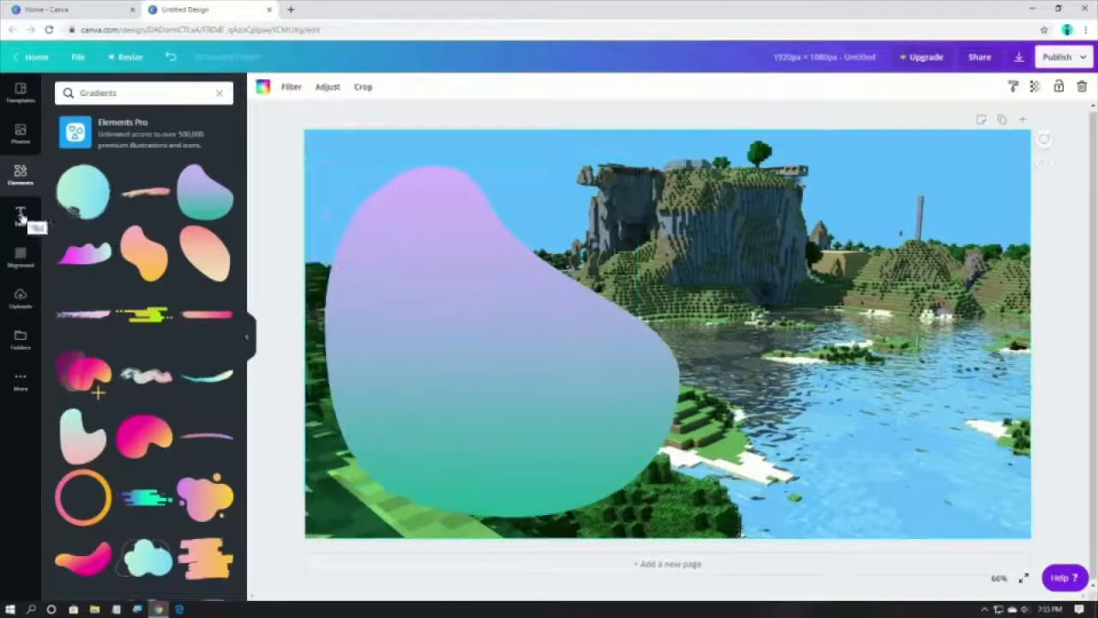
Add a heading text box to the design and move it onto the gradient blob
click(21, 218)
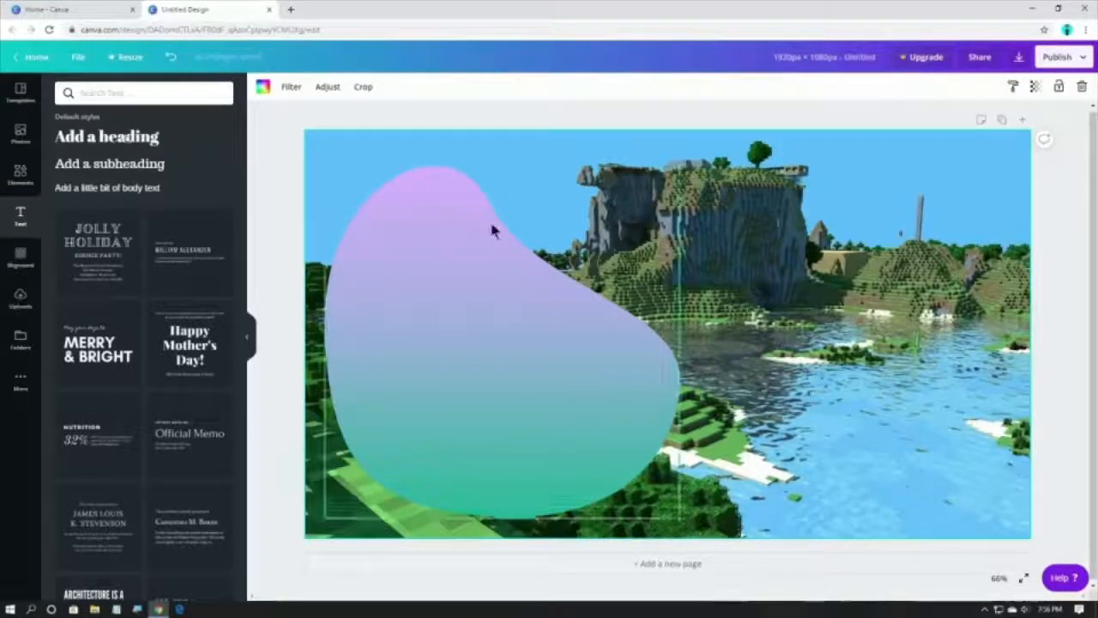
click(120, 135)
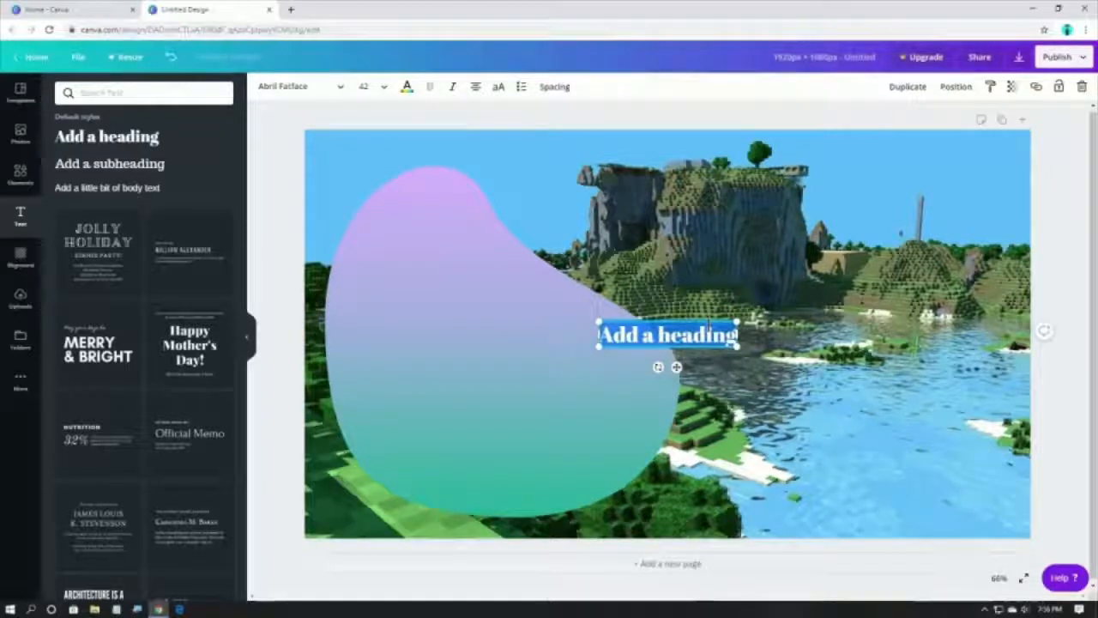
drag(707, 316, 497, 280)
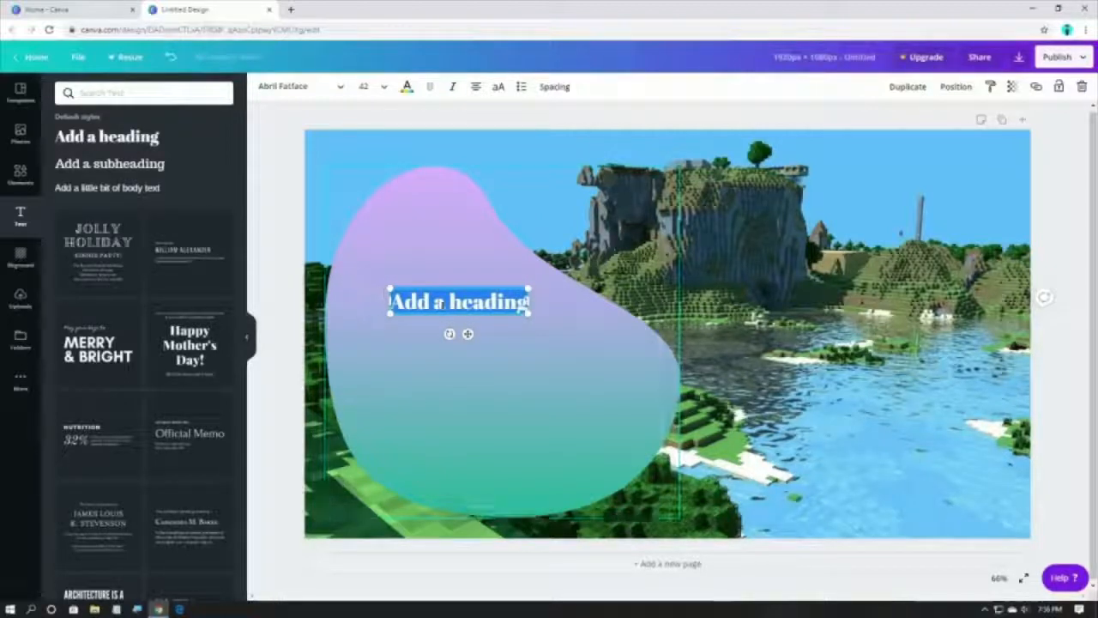
Clear the placeholder text from the heading on the blob
click(494, 302)
key(BackSpace)
key(BackSpace)
key(BackSpace)
key(BackSpace)
key(BackSpace)
key(BackSpace)
click(492, 301)
key(BackSpace)
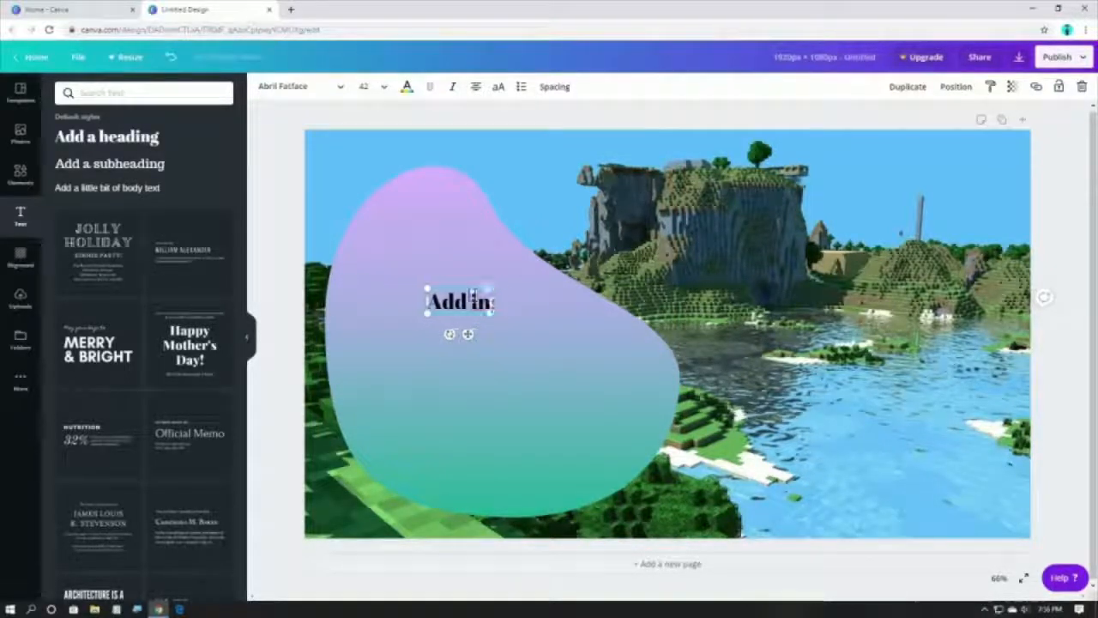
key(BackSpace)
key(BackSpace)
key(BackSpace)
key(BackSpace)
key(BackSpace)
key(BackSpace)
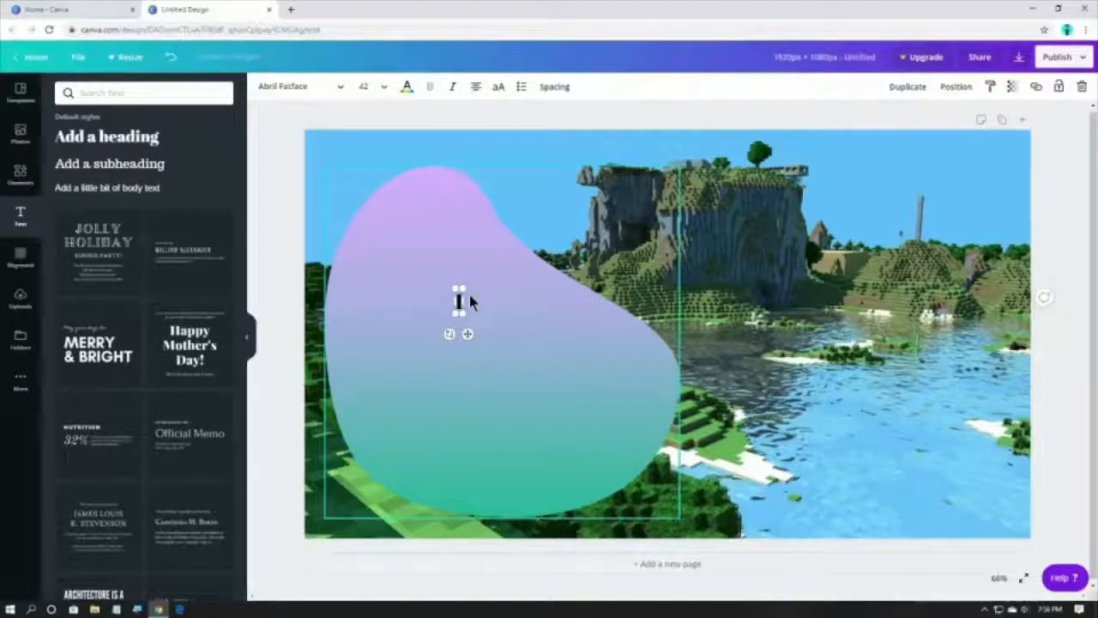
Enter "I'm Live!" in the heading, with "Streaming MInecraft!!" on a second line
text(I'm)
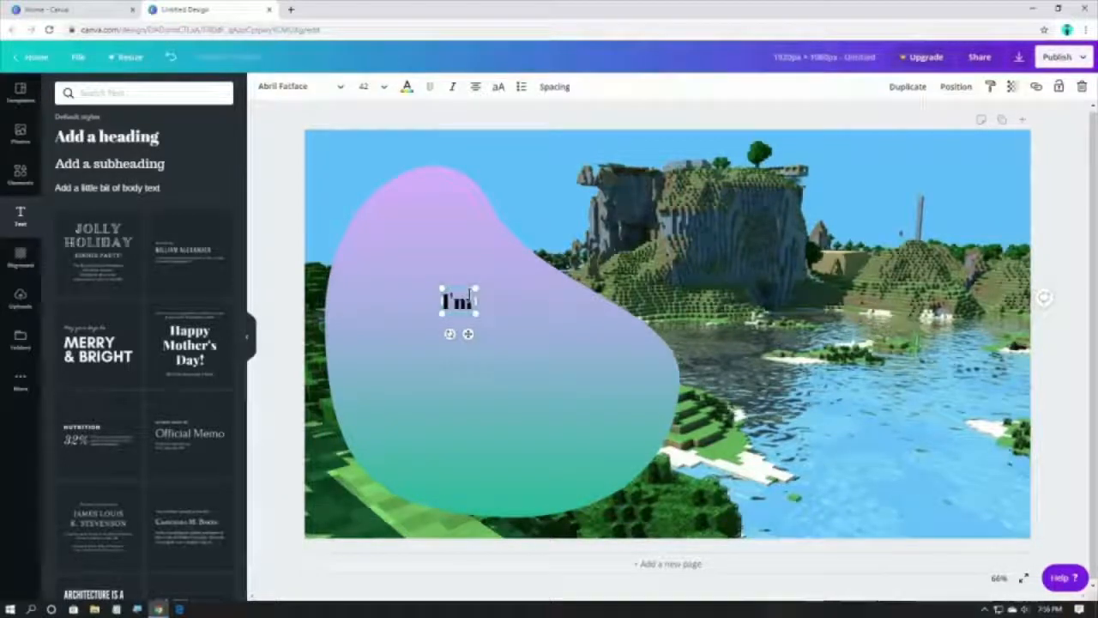
text(Live)
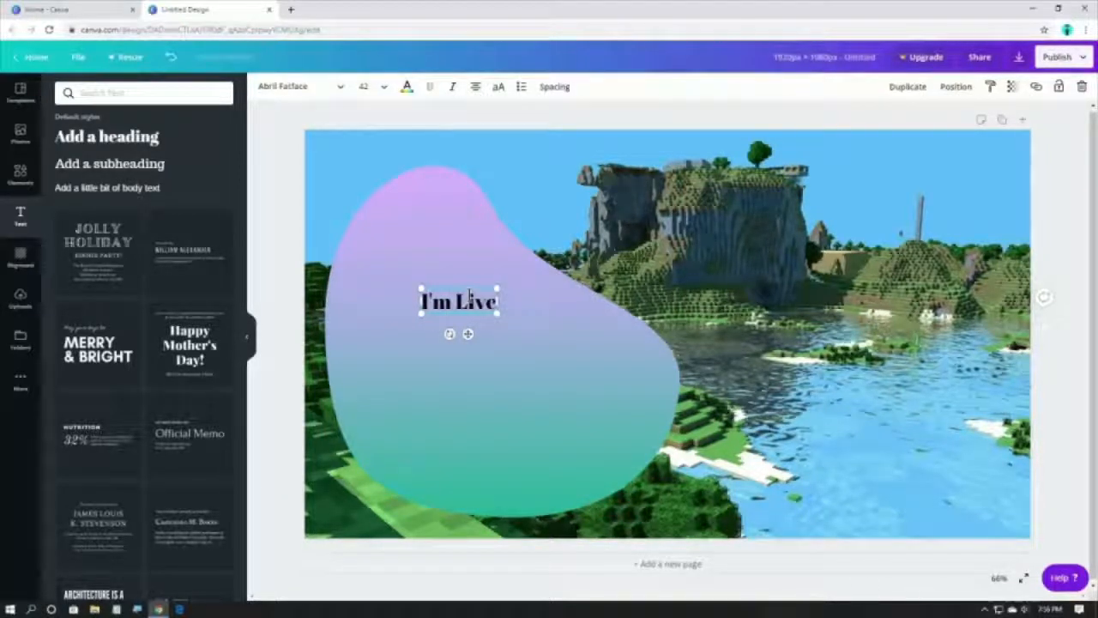
text(!)
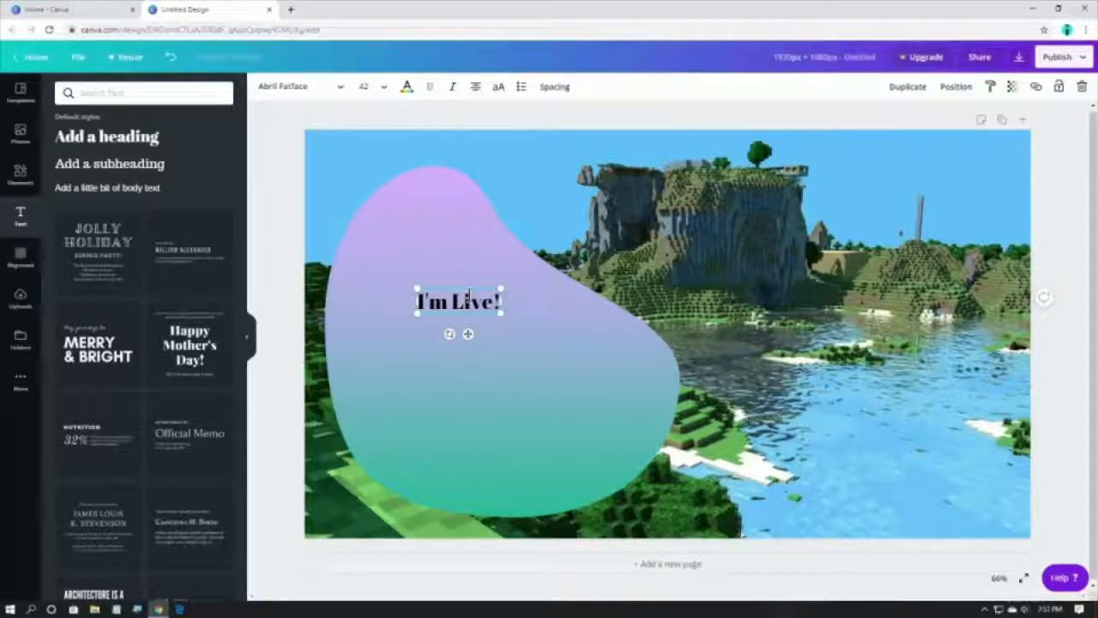
key(Return)
text(Streaming MInecraft!!)
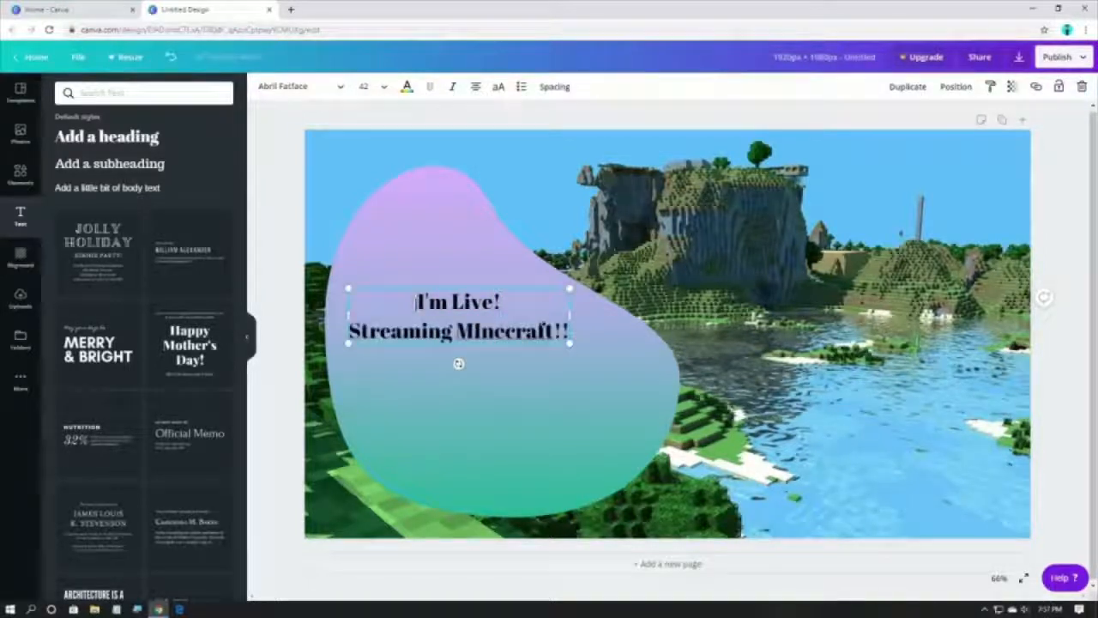
Select both lines of the heading and change their font to Adumu Regular
drag(420, 301, 579, 333)
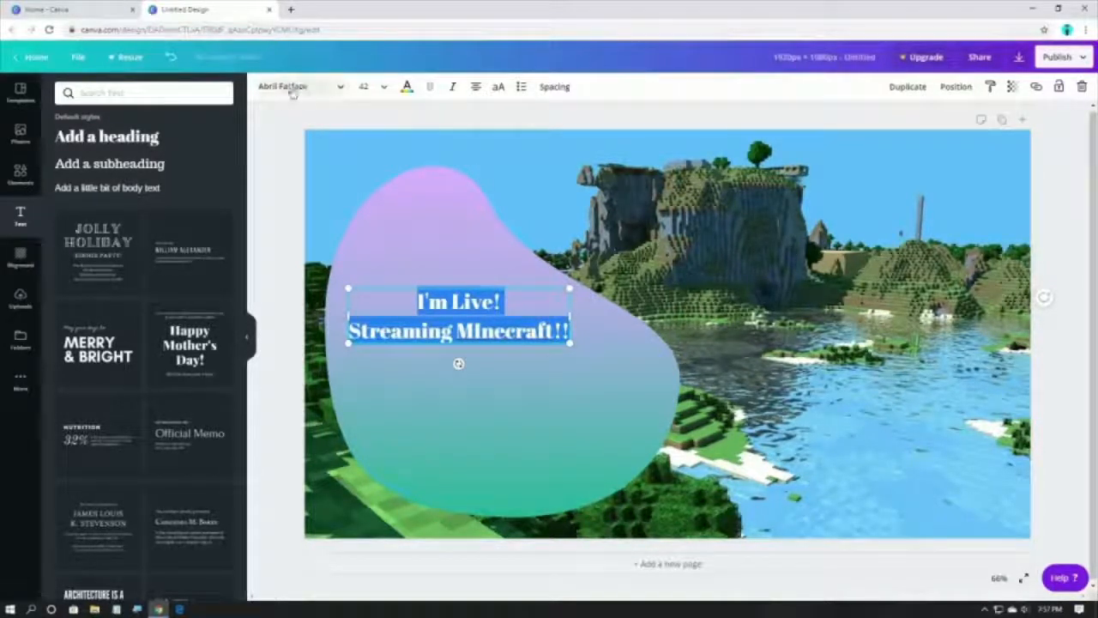
click(340, 87)
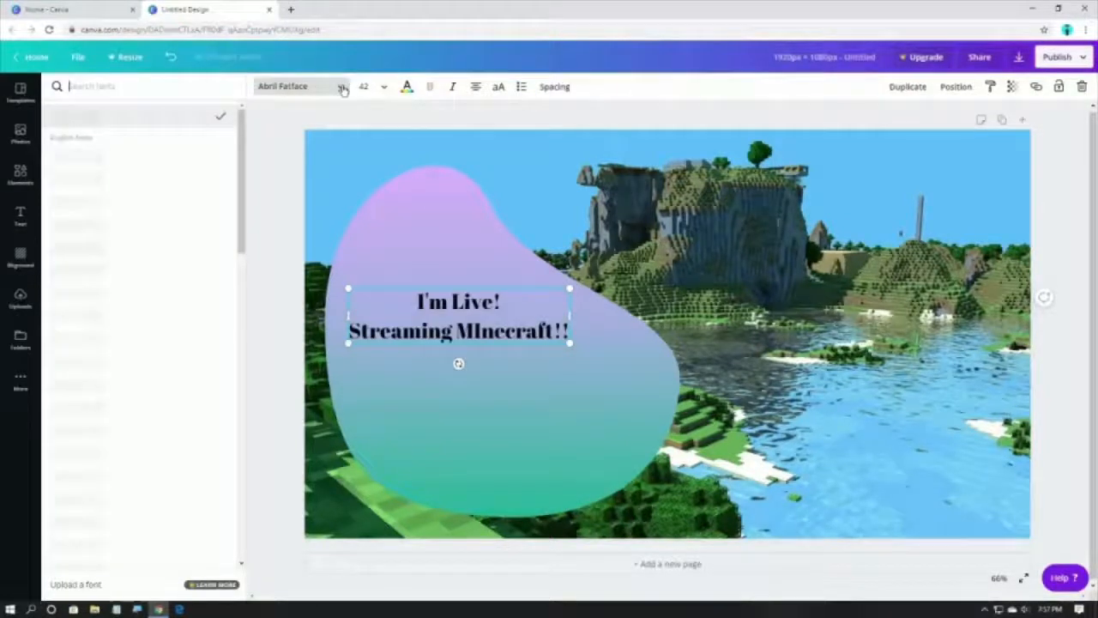
scroll(105, 201, down, 10)
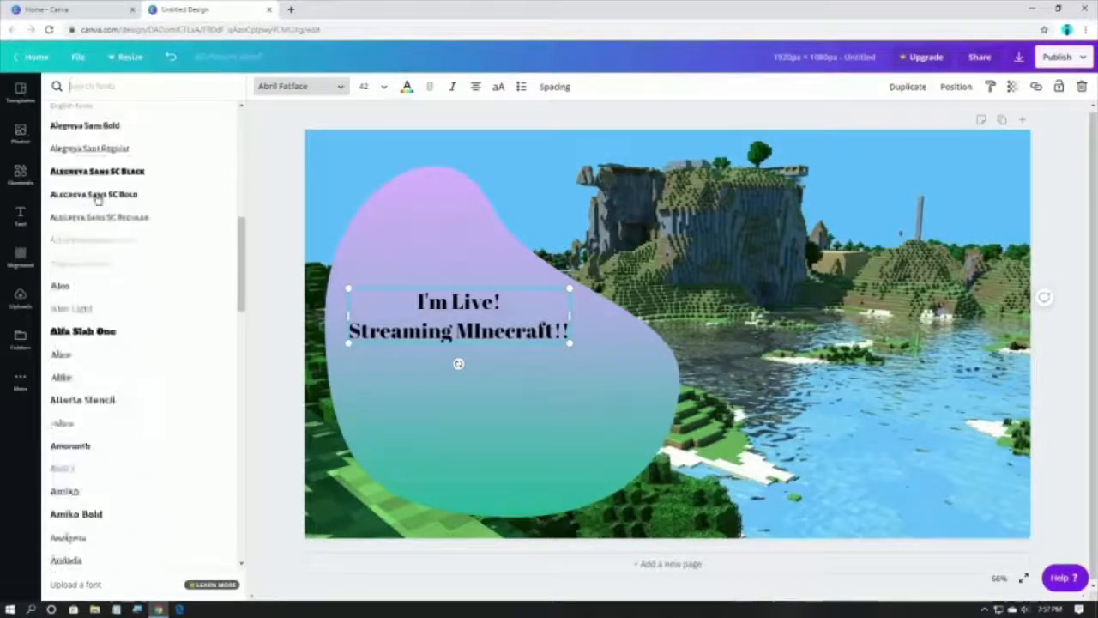
scroll(102, 221, down, 14)
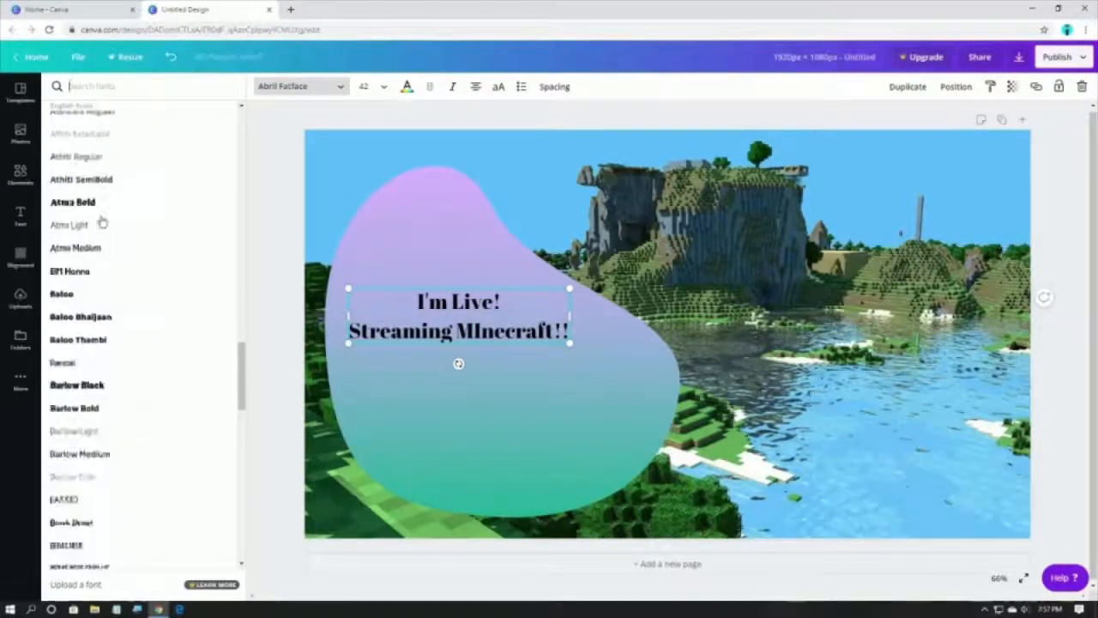
scroll(108, 225, up, 20)
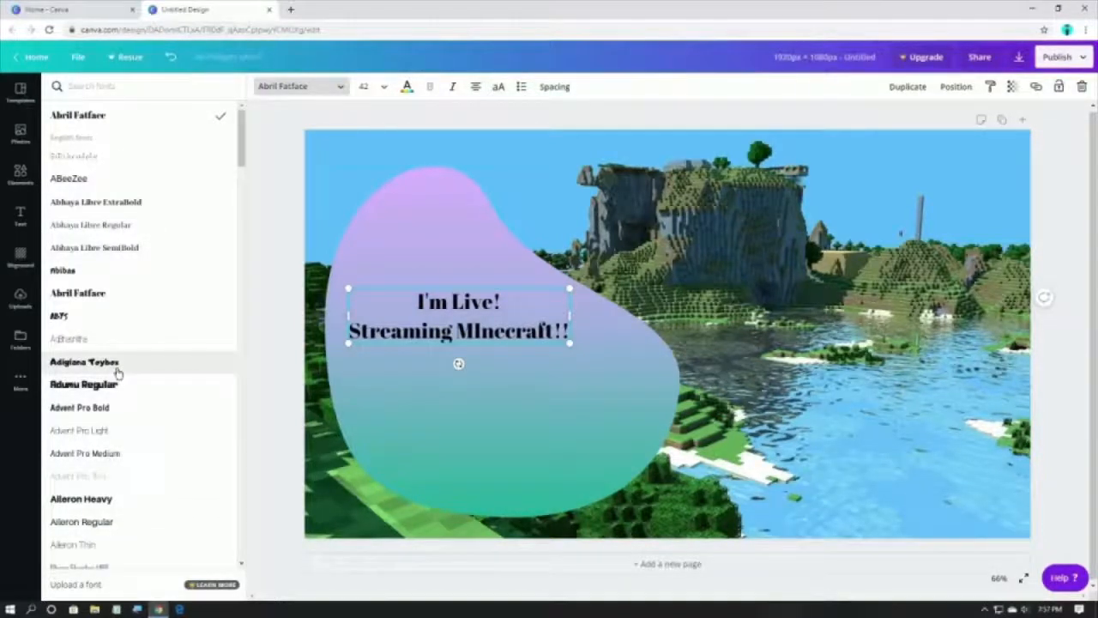
click(123, 383)
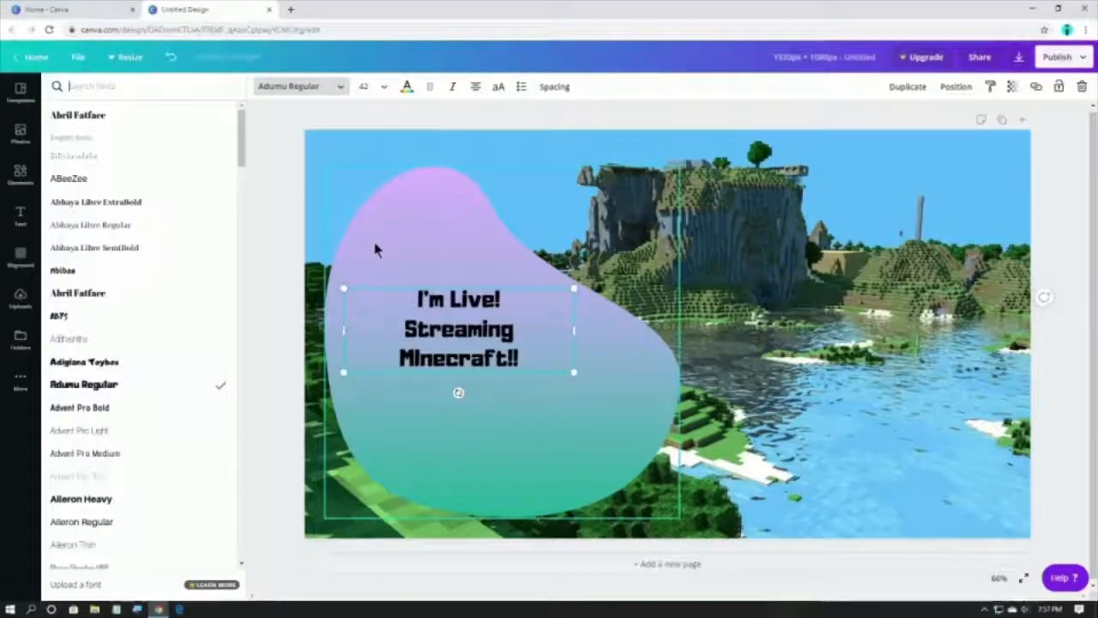
Set the heading's font size to 80
click(364, 86)
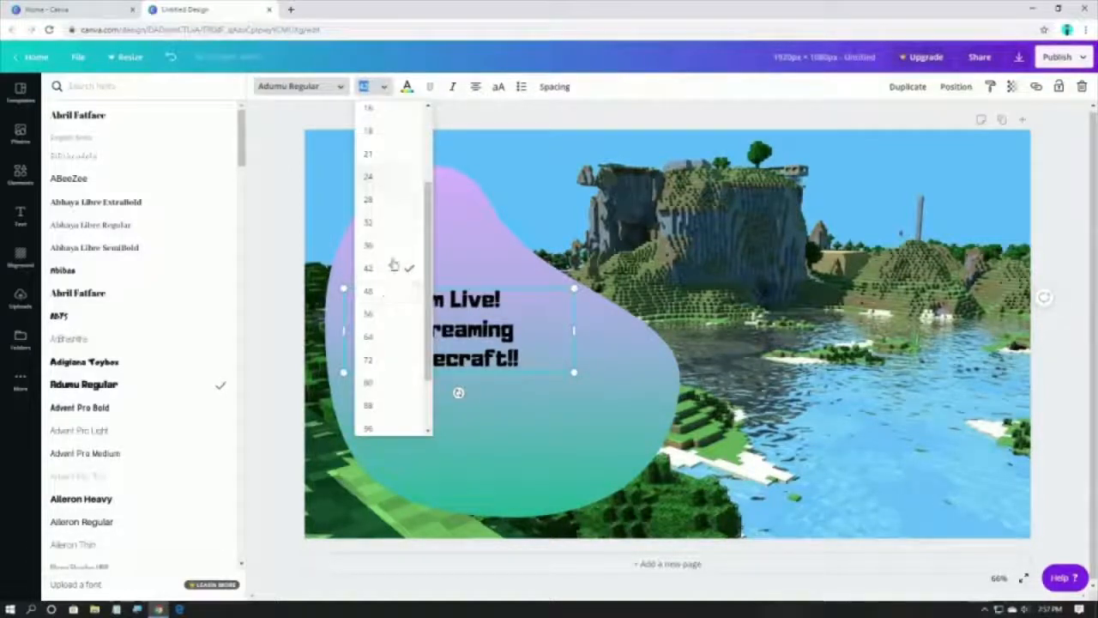
scroll(392, 326, up, 3)
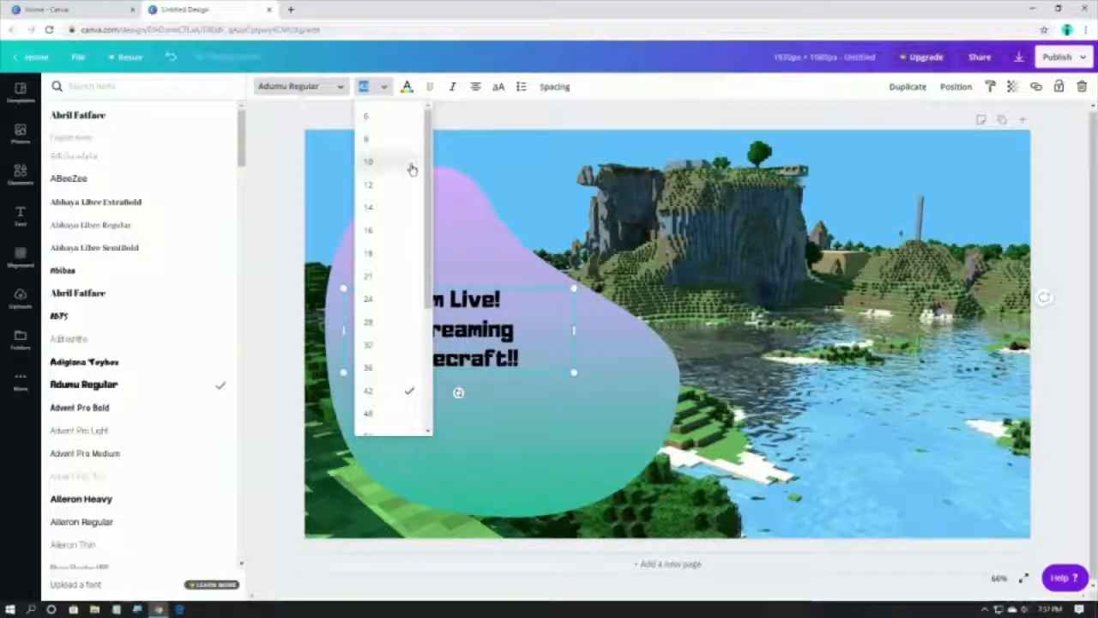
text(80)
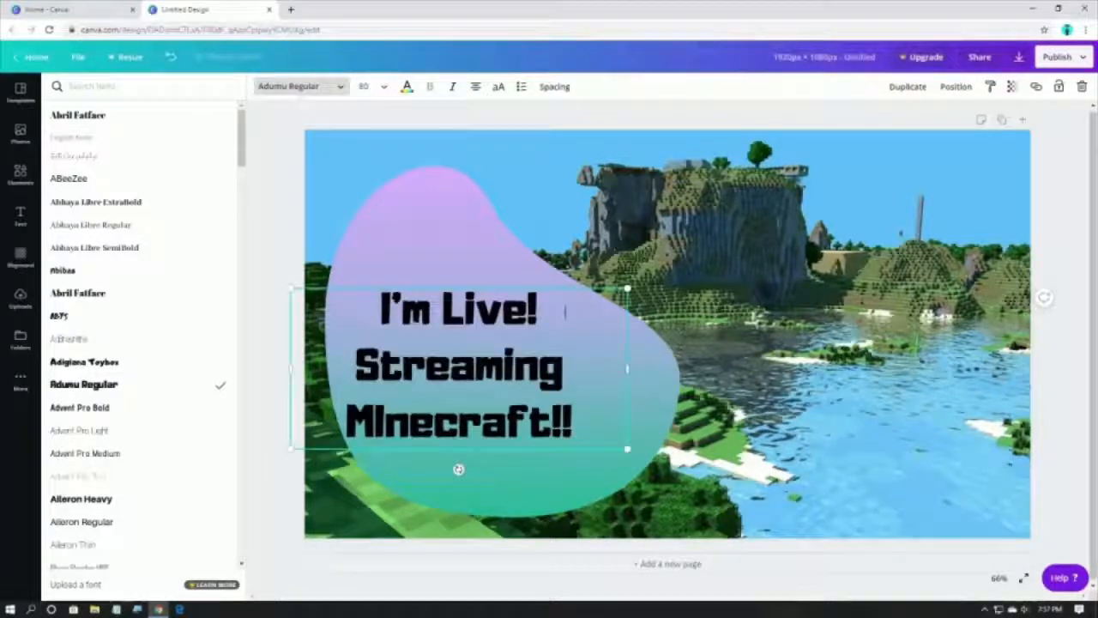
key(Return)
Move the heading slightly up and to the right on the blob
drag(477, 310, 576, 290)
double_click(576, 287)
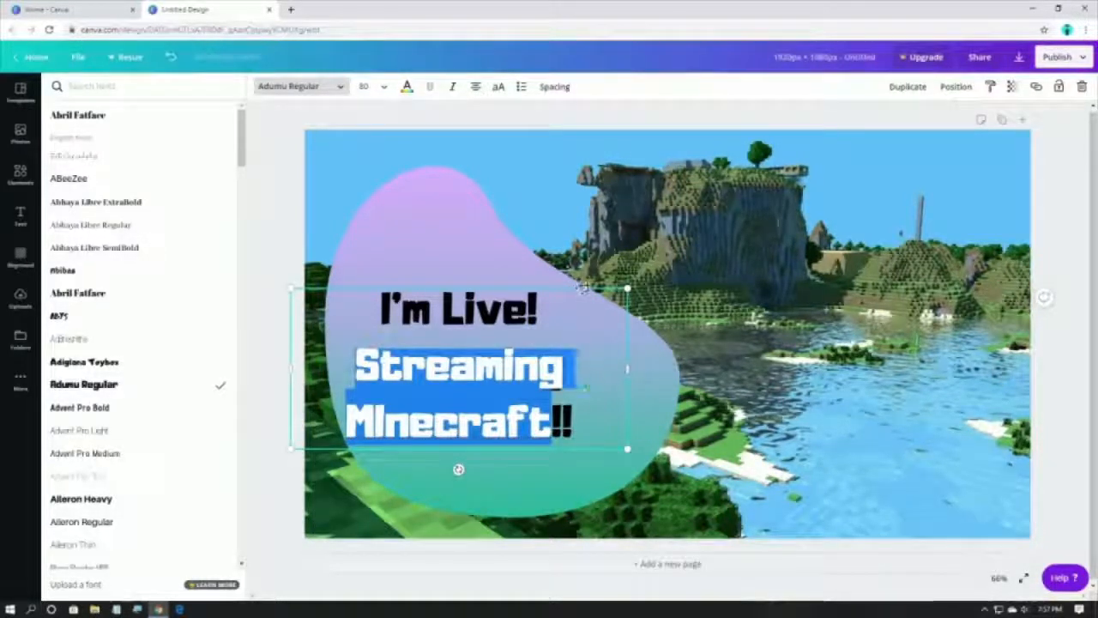
drag(580, 290, 593, 273)
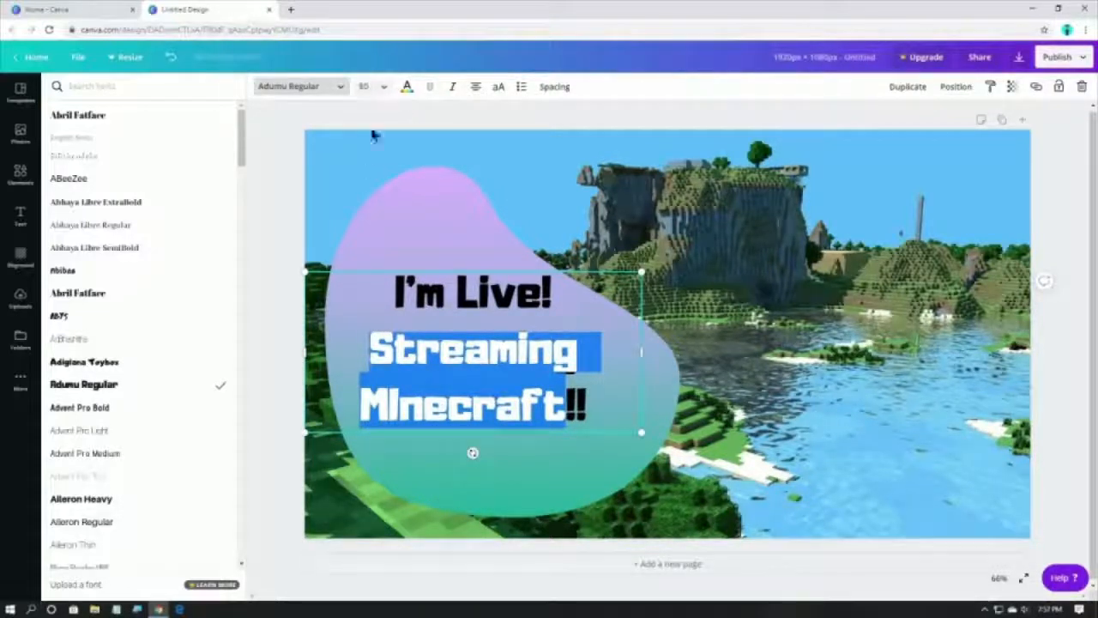
Select the whole heading and raise its font size, trying 85 before settling on 90
drag(393, 292, 622, 356)
click(398, 290)
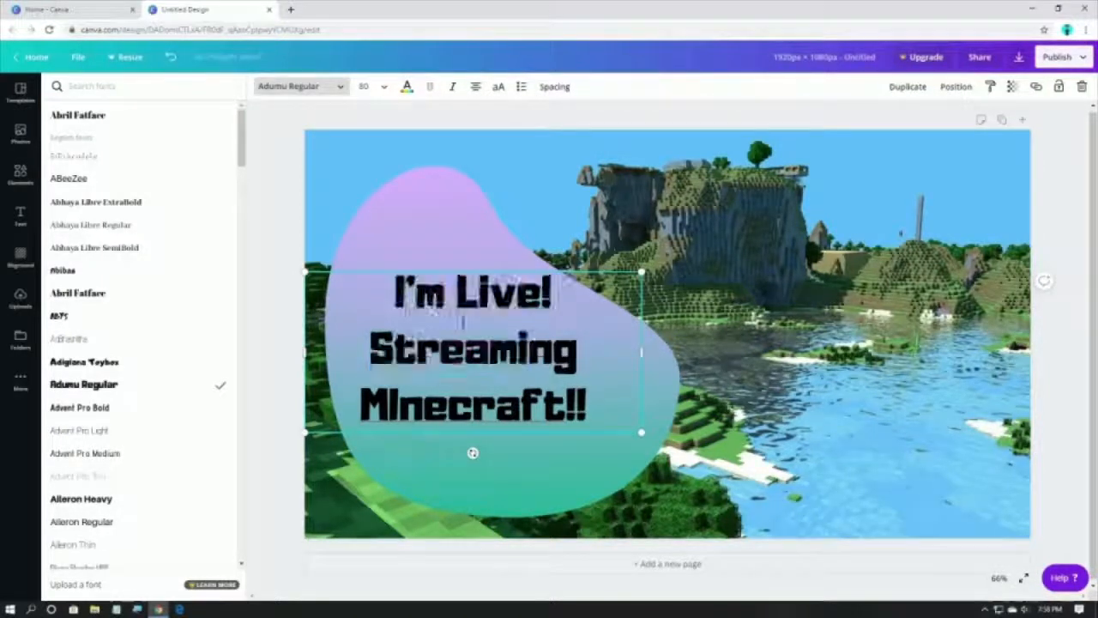
drag(396, 291, 590, 419)
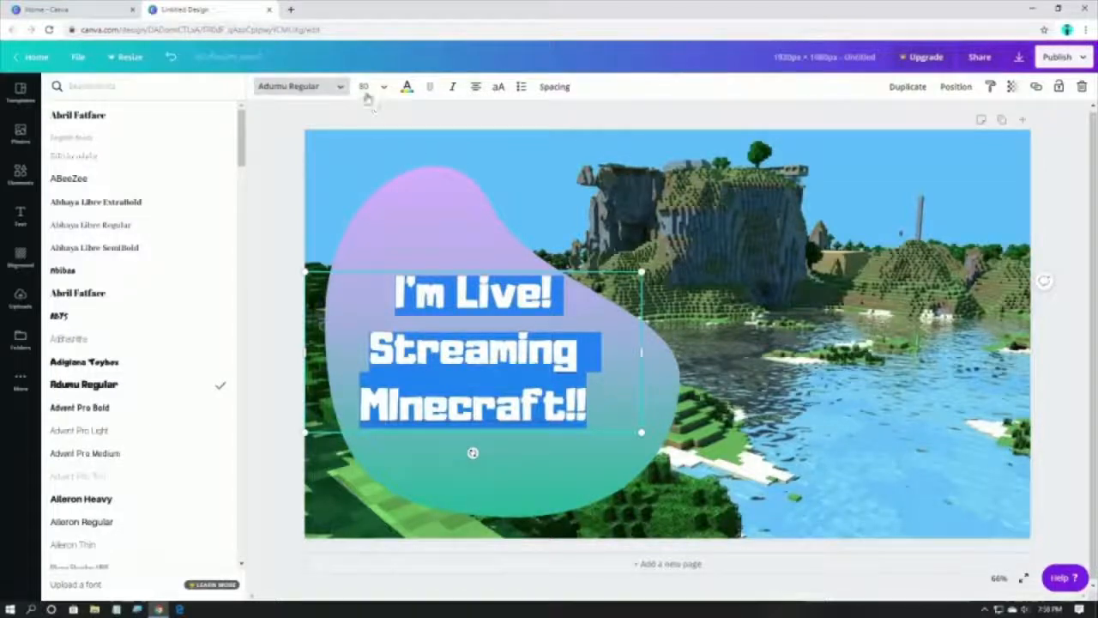
click(364, 86)
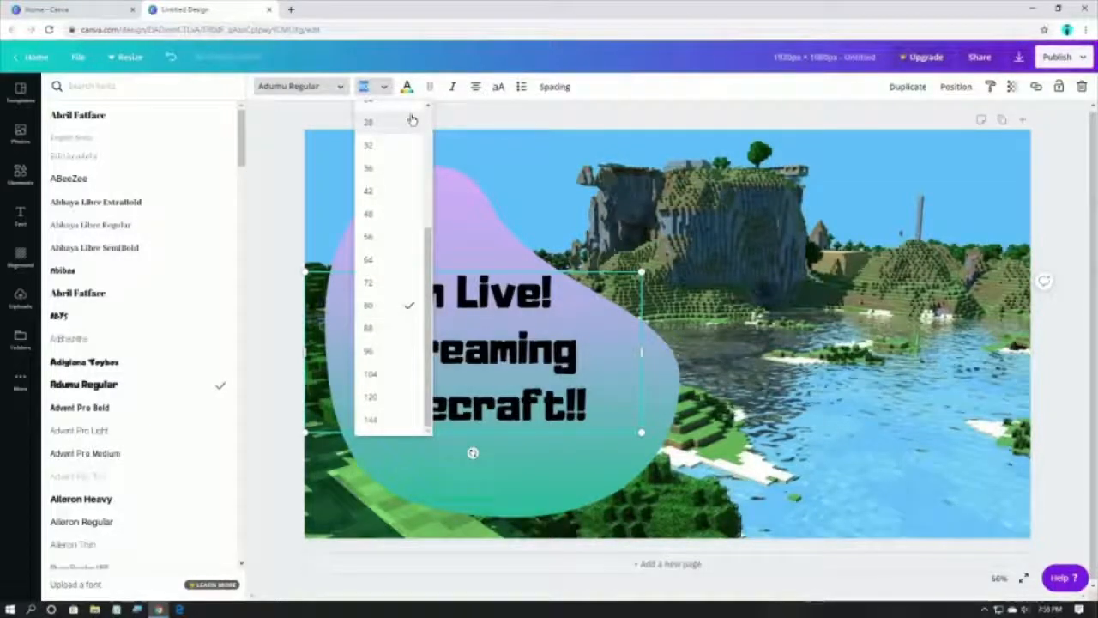
text(85)
key(Return)
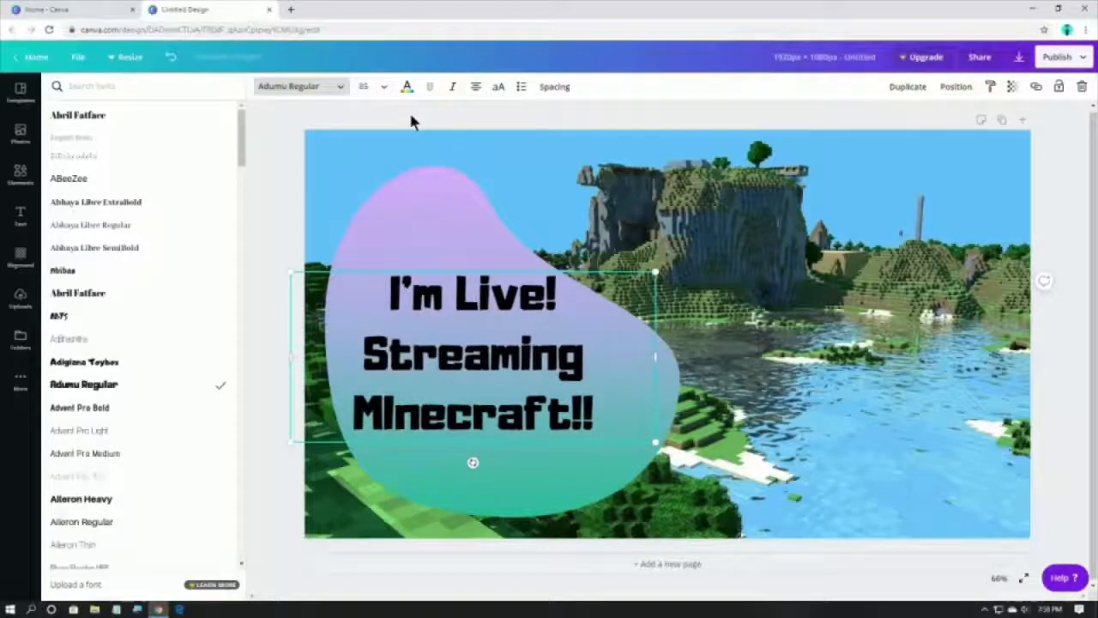
click(367, 86)
text(90)
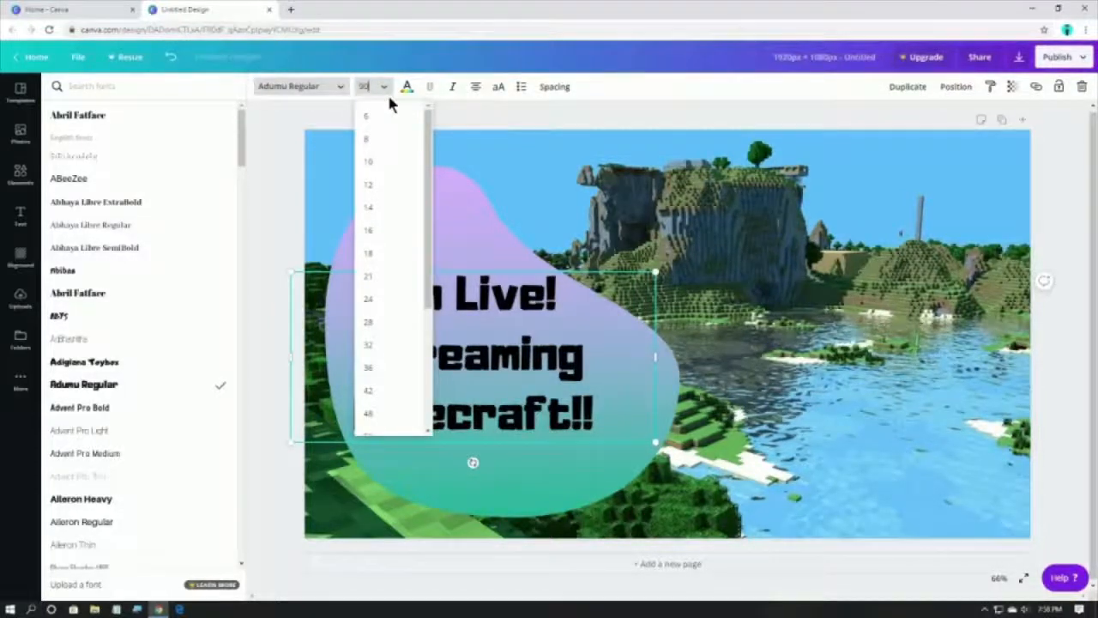
key(Return)
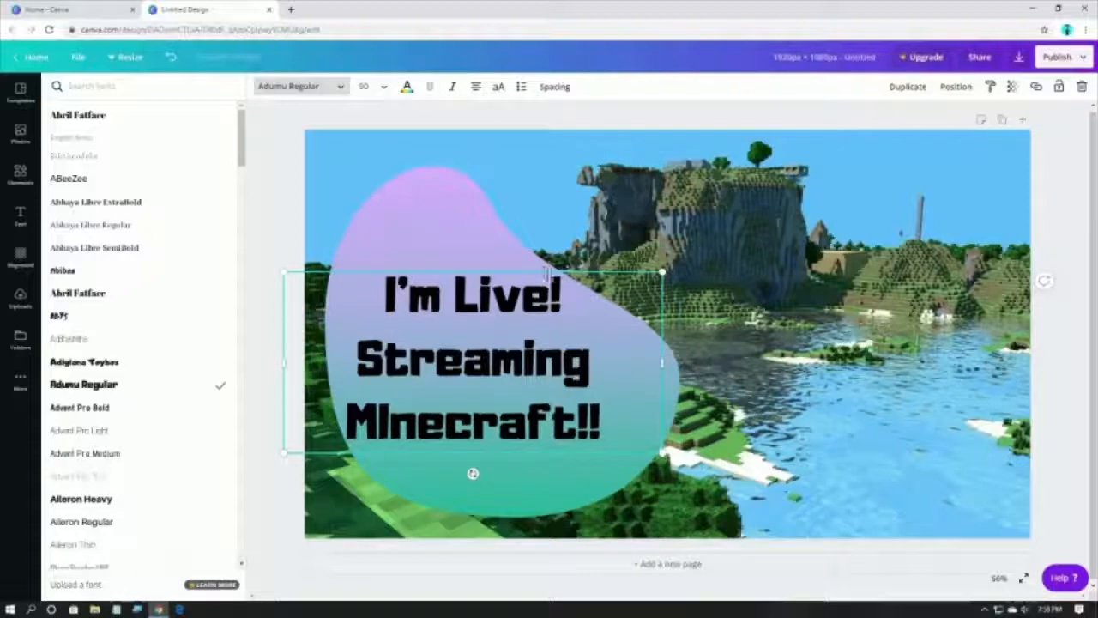
Correct "MInecraft" to "Minecraft" in the heading and nudge the text slightly down and to the right on the blob
mouse_move(472, 472)
mouse_down()
mouse_move(473, 461)
mouse_move(478, 482)
mouse_up()
text(i)
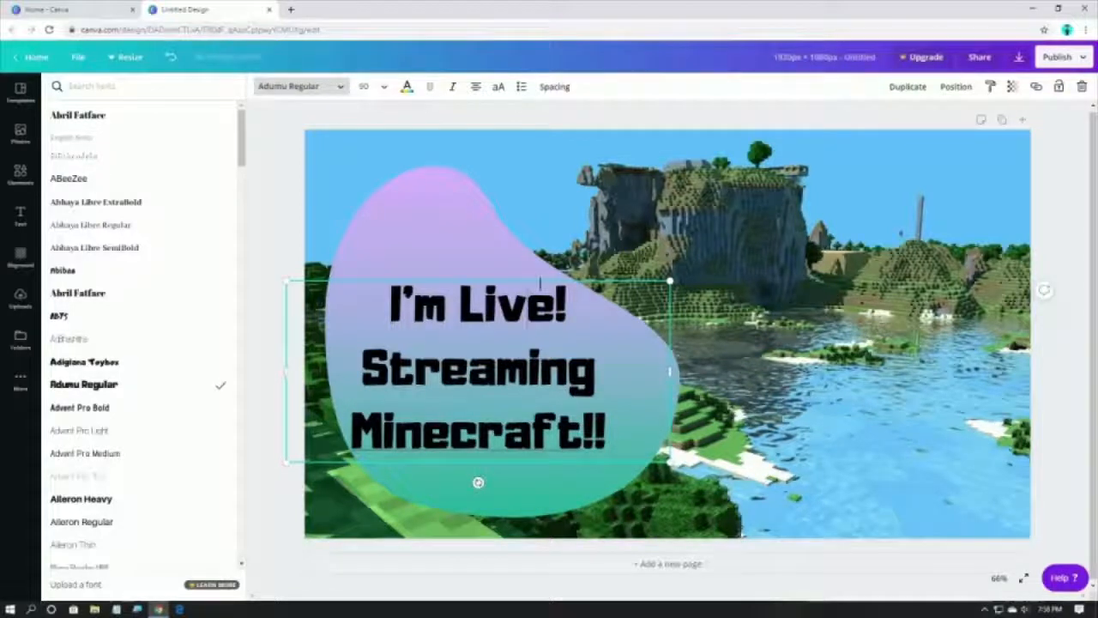
drag(536, 277, 546, 278)
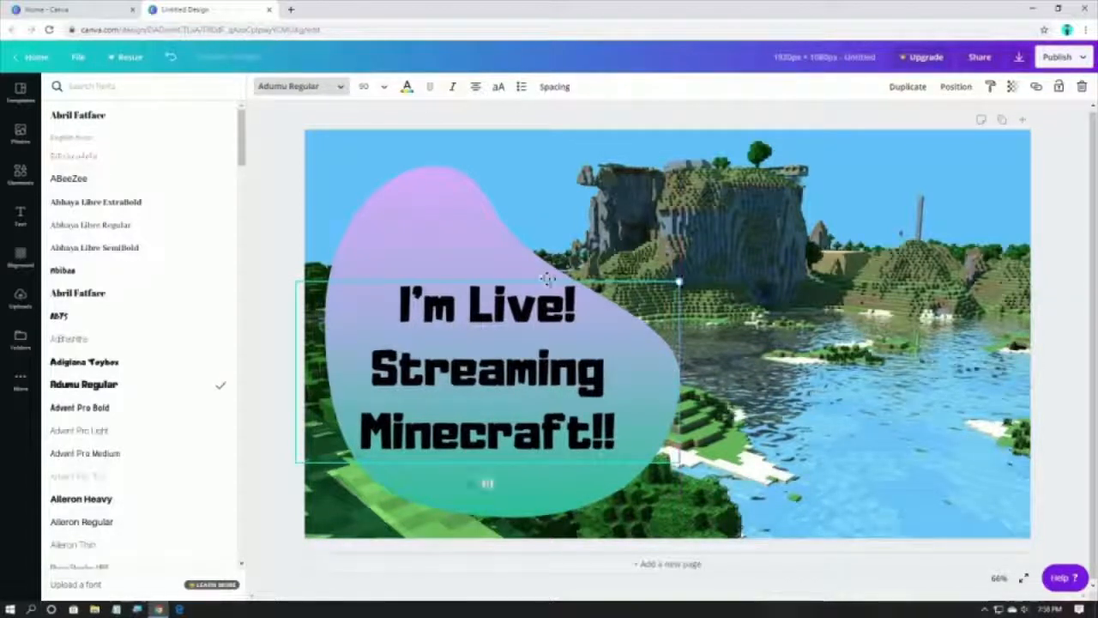
Change the colour of the whole heading to the default light blue and select the gradient blob behind it
drag(389, 311, 620, 433)
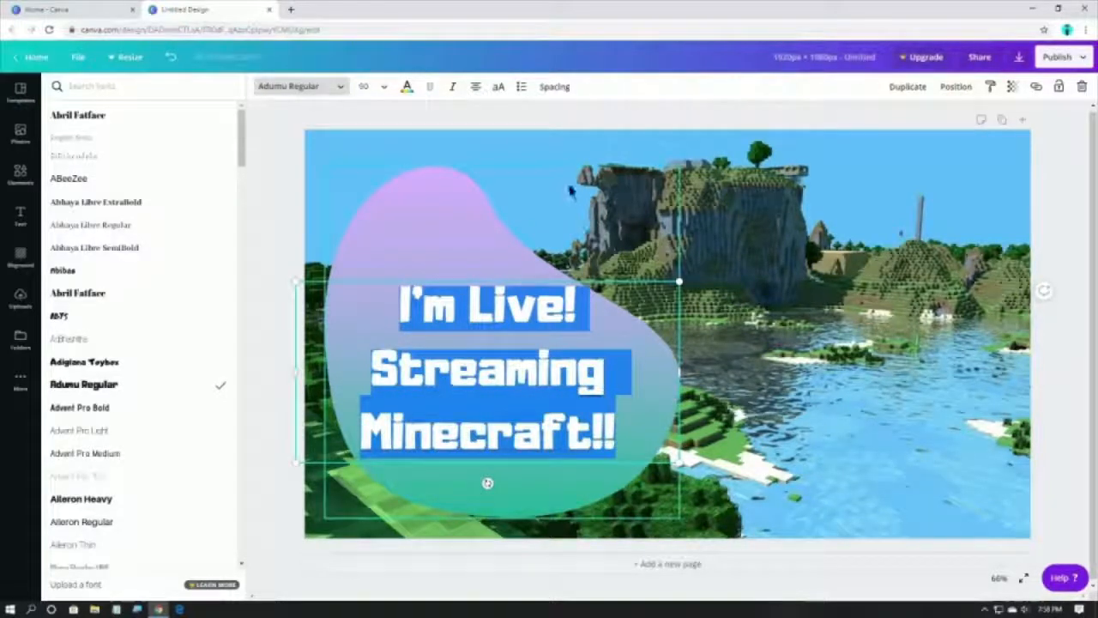
click(407, 88)
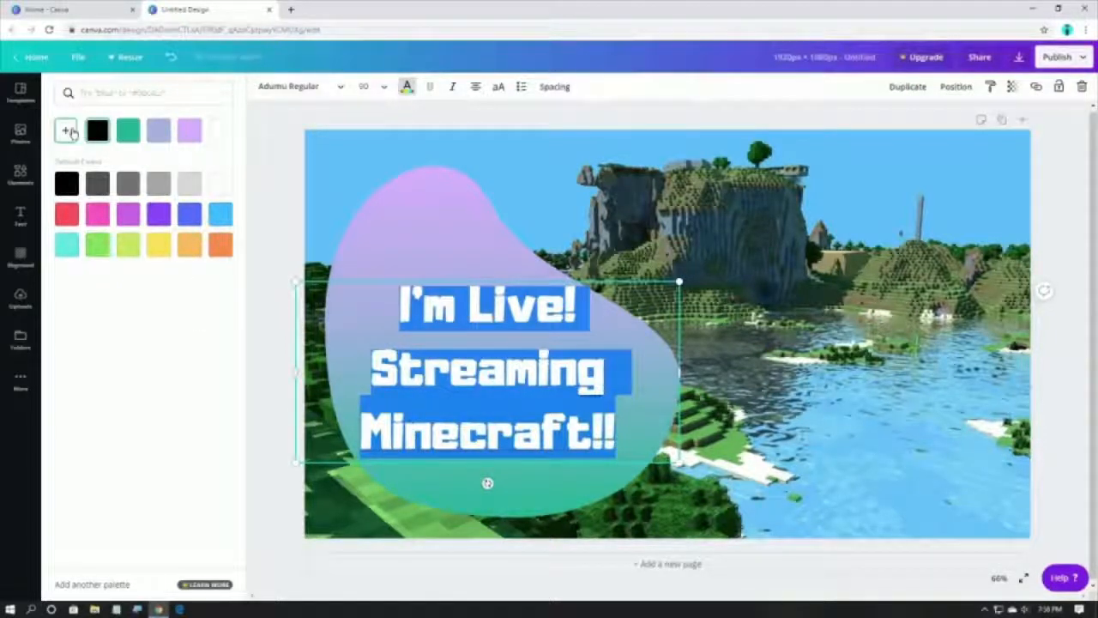
click(68, 133)
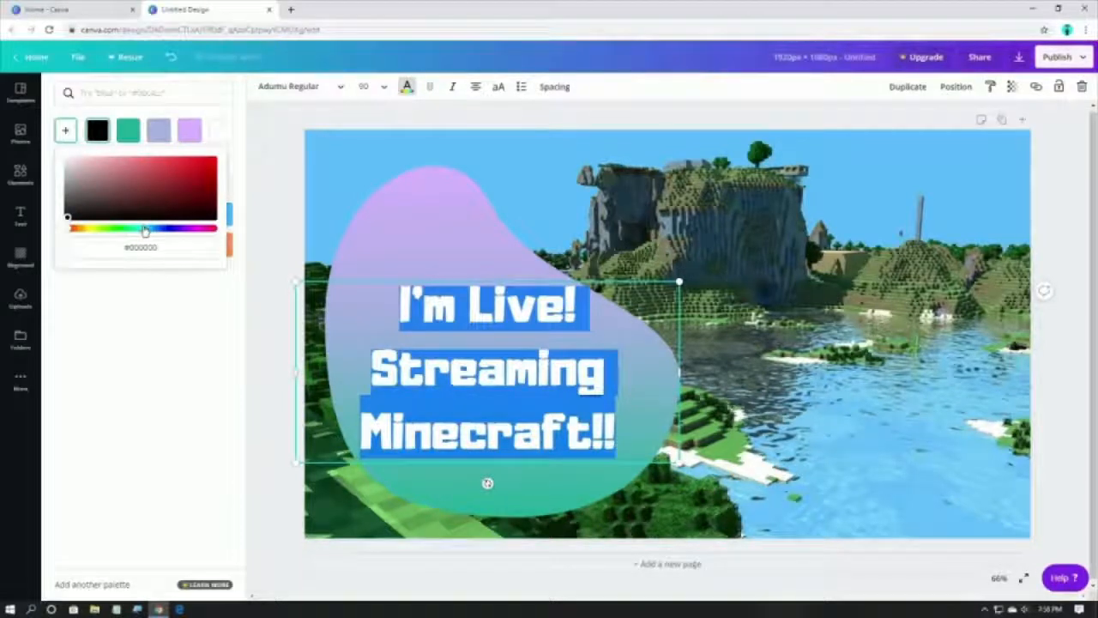
click(181, 350)
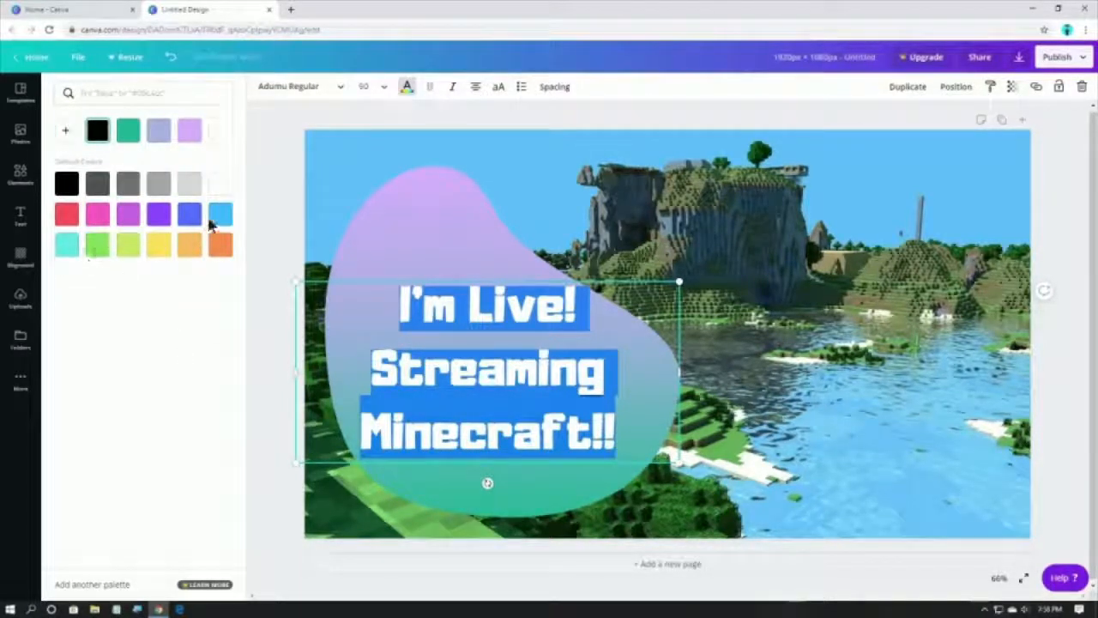
click(218, 214)
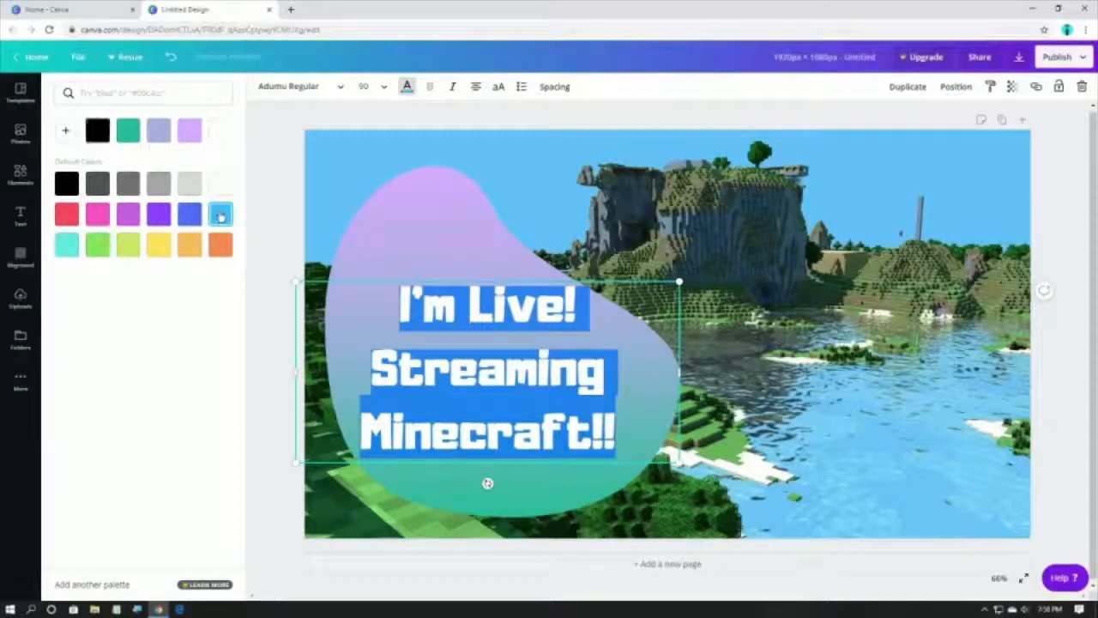
click(441, 225)
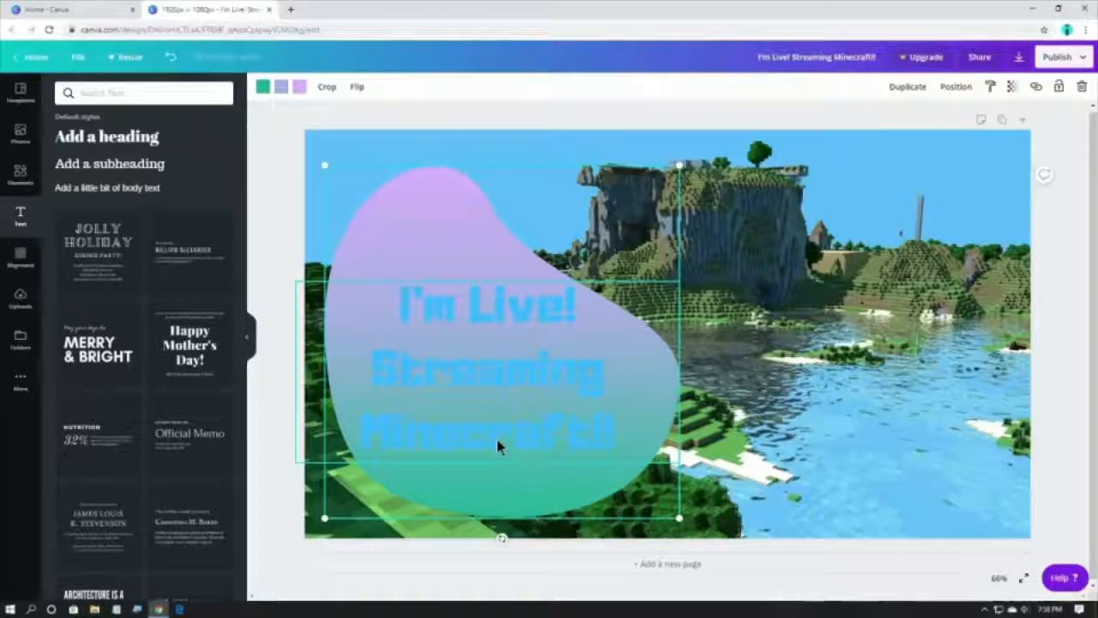
click(496, 226)
click(496, 226)
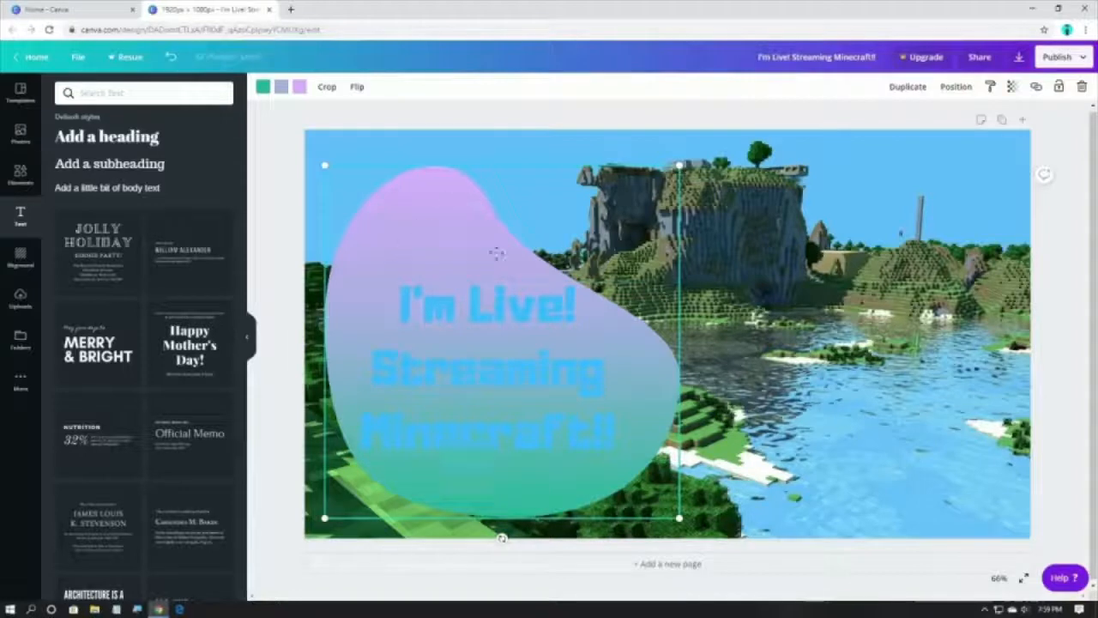
Replace the green at the bottom of the blob's gradient with a custom dark brown, #694215
click(263, 89)
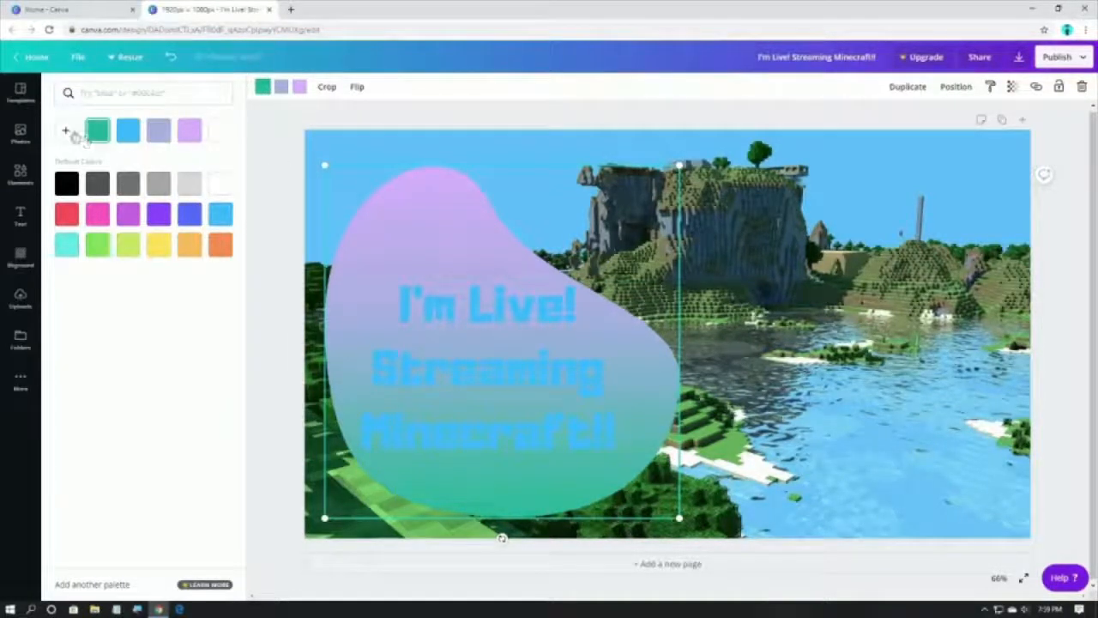
click(68, 131)
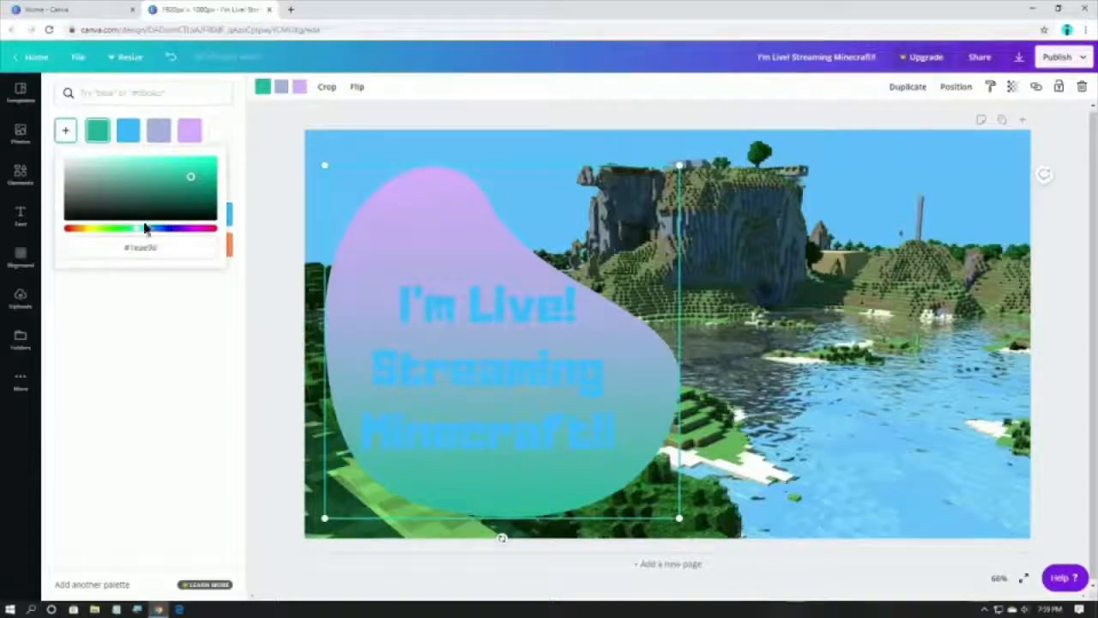
drag(144, 233, 80, 229)
drag(192, 180, 185, 196)
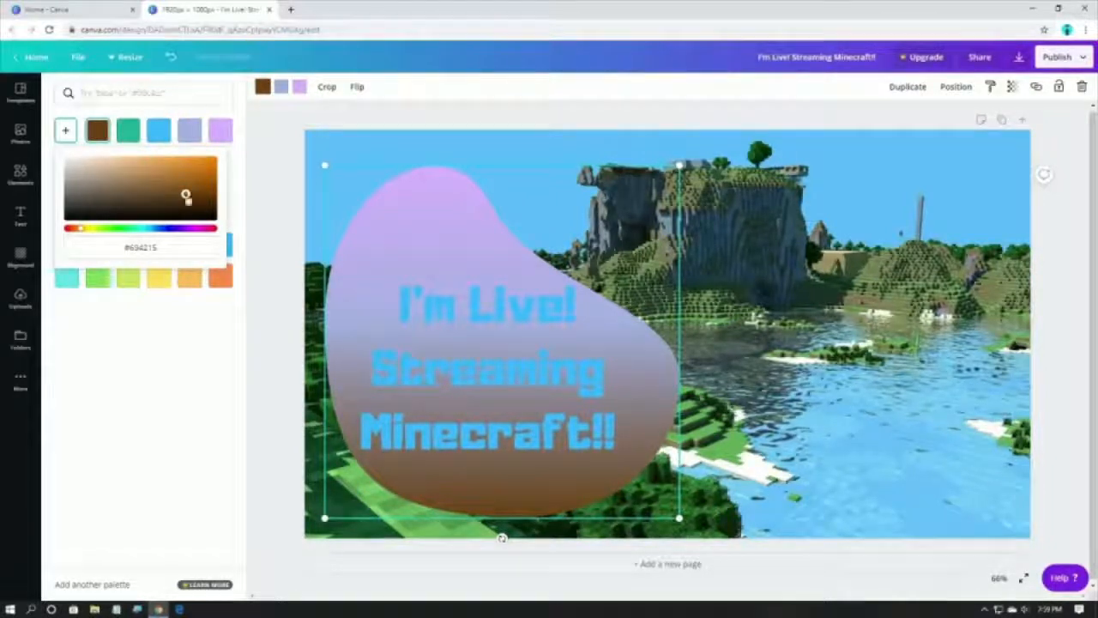
click(196, 307)
Change the blob's middle gradient colour to a custom golden tan and its upper colour to a custom bright green
click(282, 86)
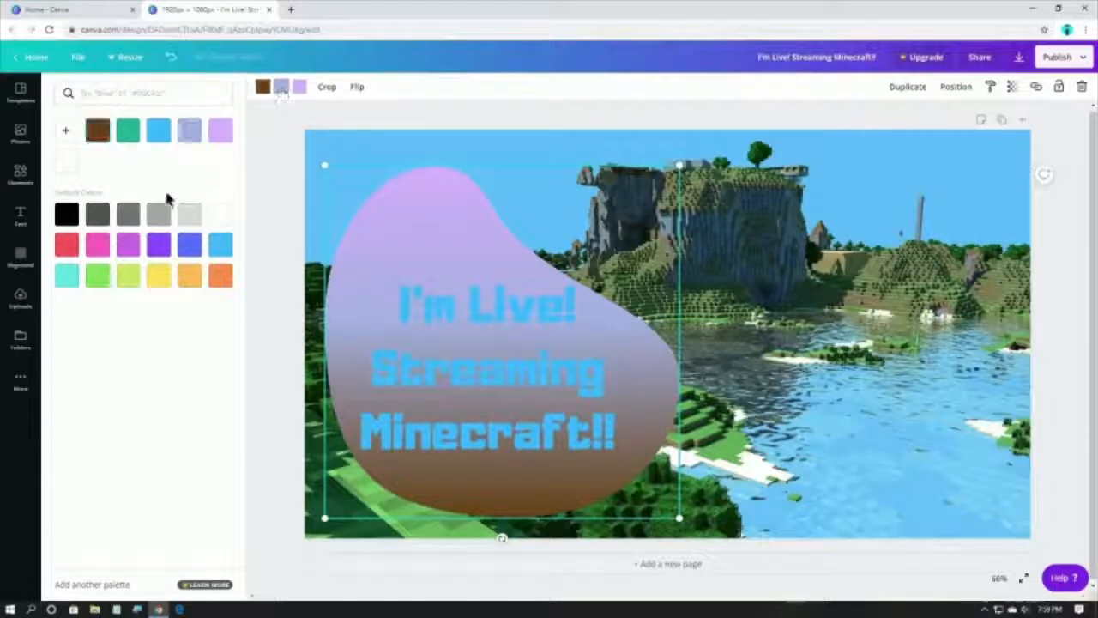
click(65, 130)
drag(164, 166, 157, 175)
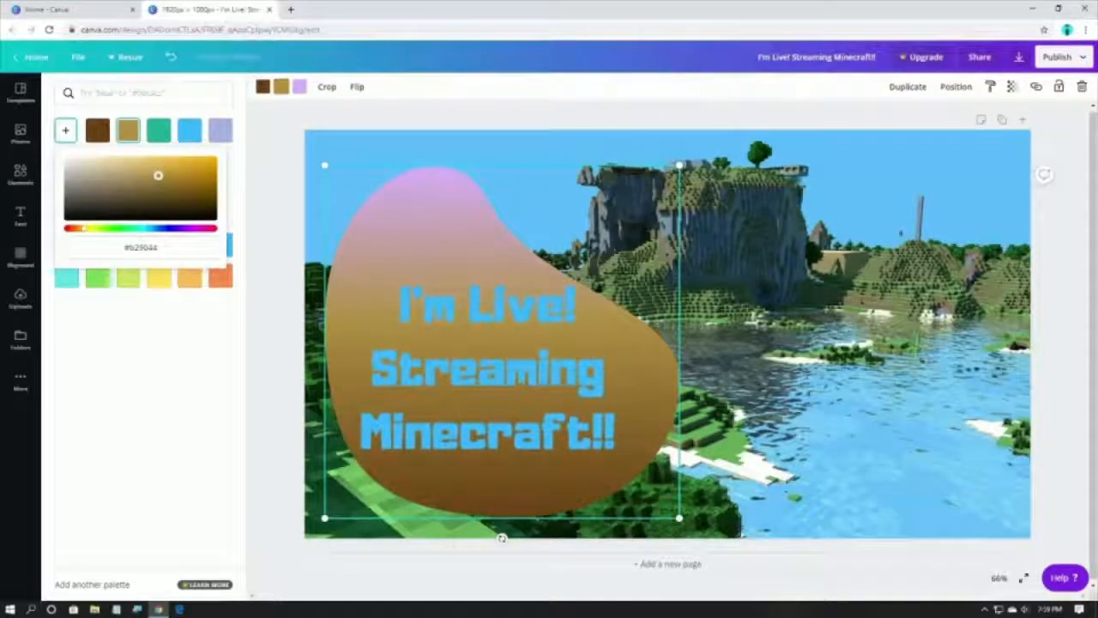
click(209, 304)
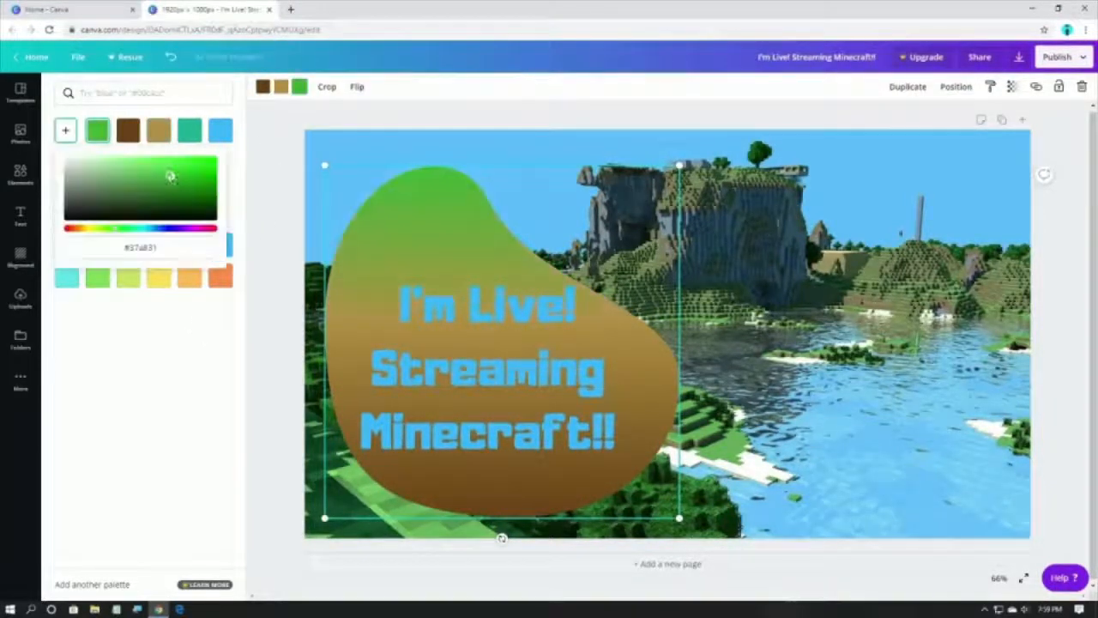
mouse_move(170, 175)
mouse_down()
mouse_move(181, 187)
mouse_move(181, 176)
mouse_up()
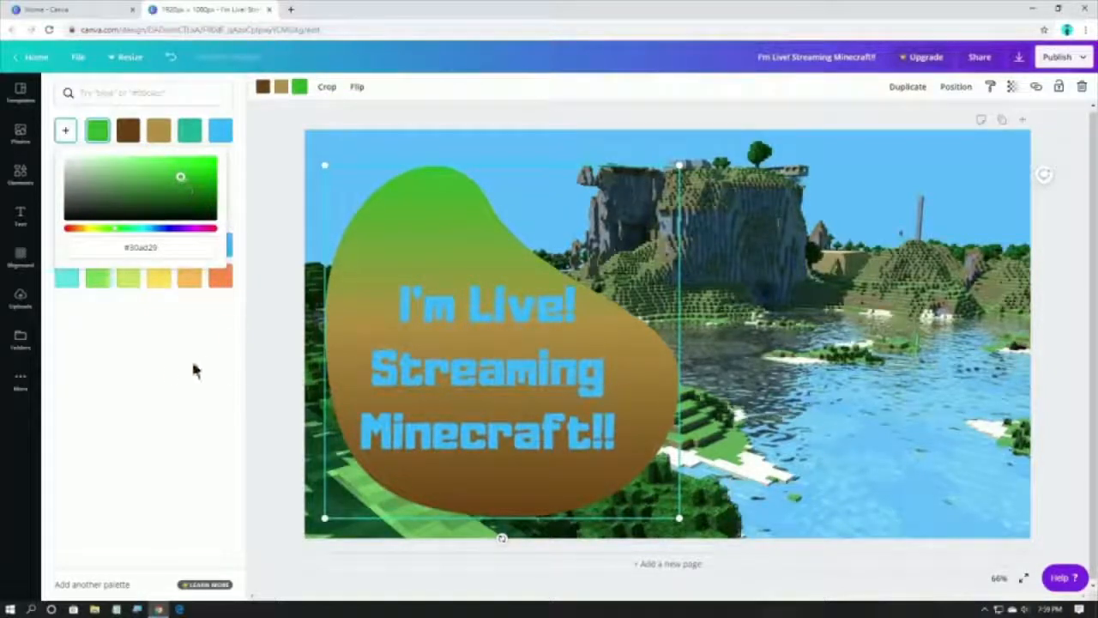
click(166, 373)
Adjust the background image to brightness -7, contrast 8, saturation 17 and blur -22
click(794, 373)
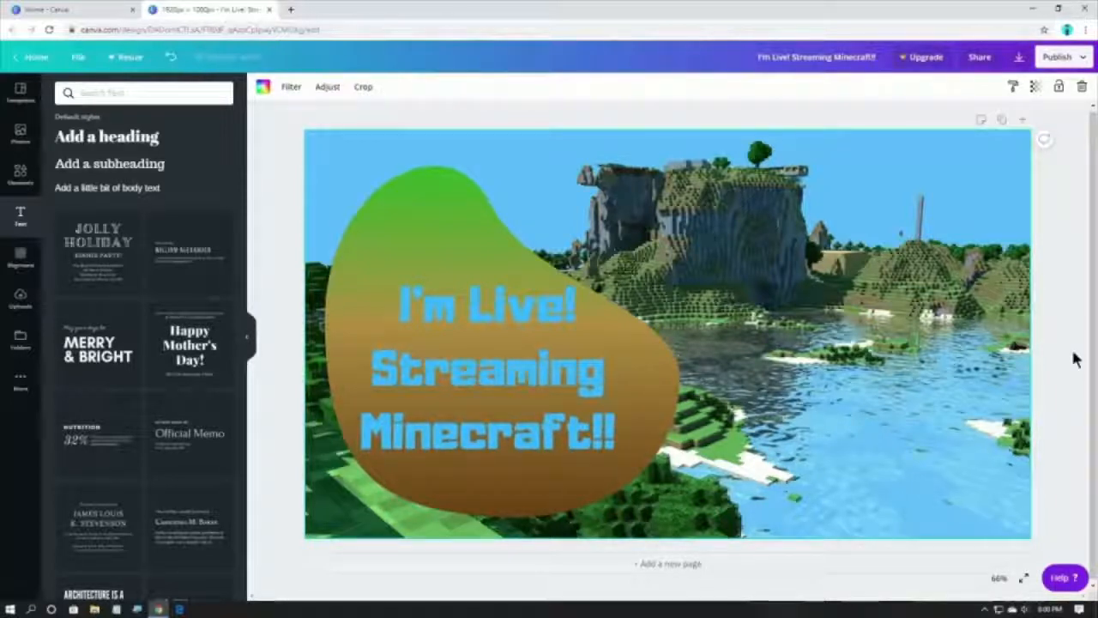
click(292, 87)
click(322, 87)
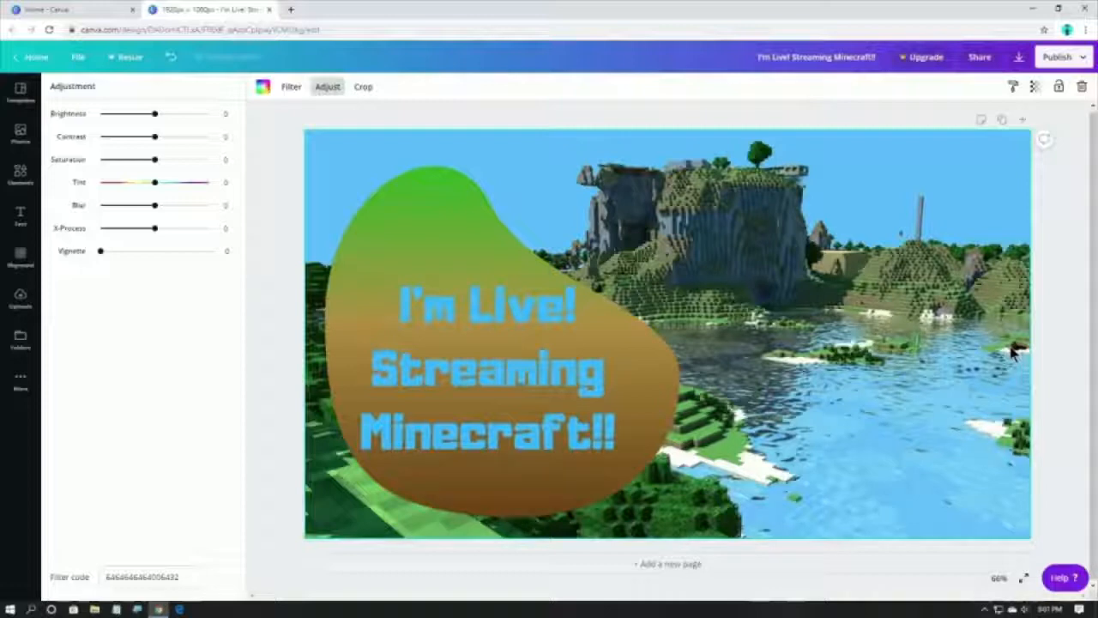
drag(154, 114, 152, 114)
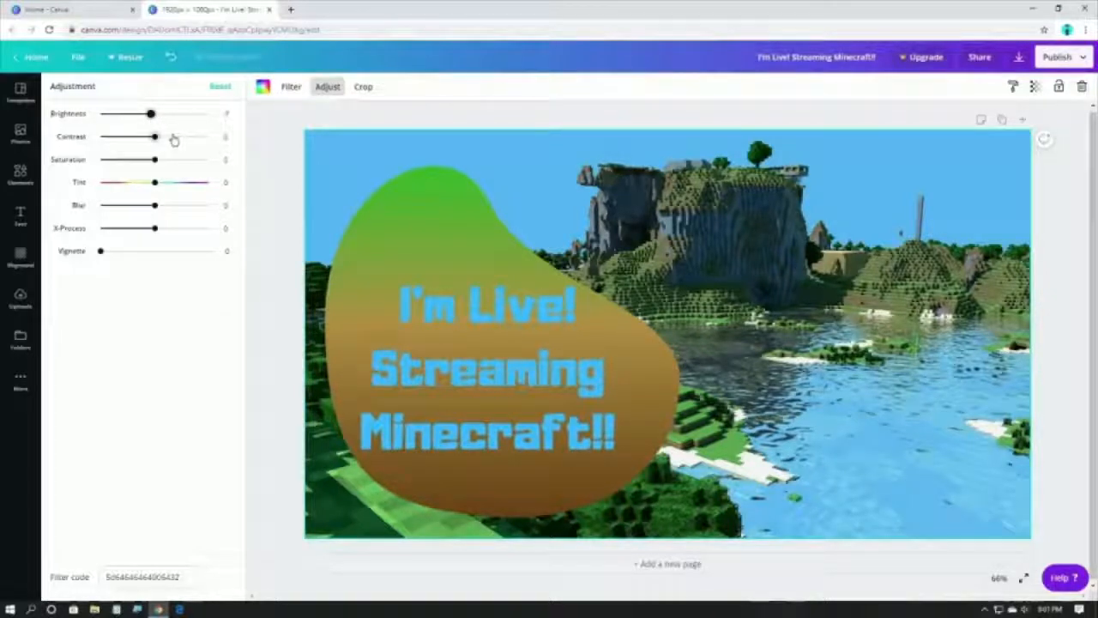
drag(159, 139, 163, 163)
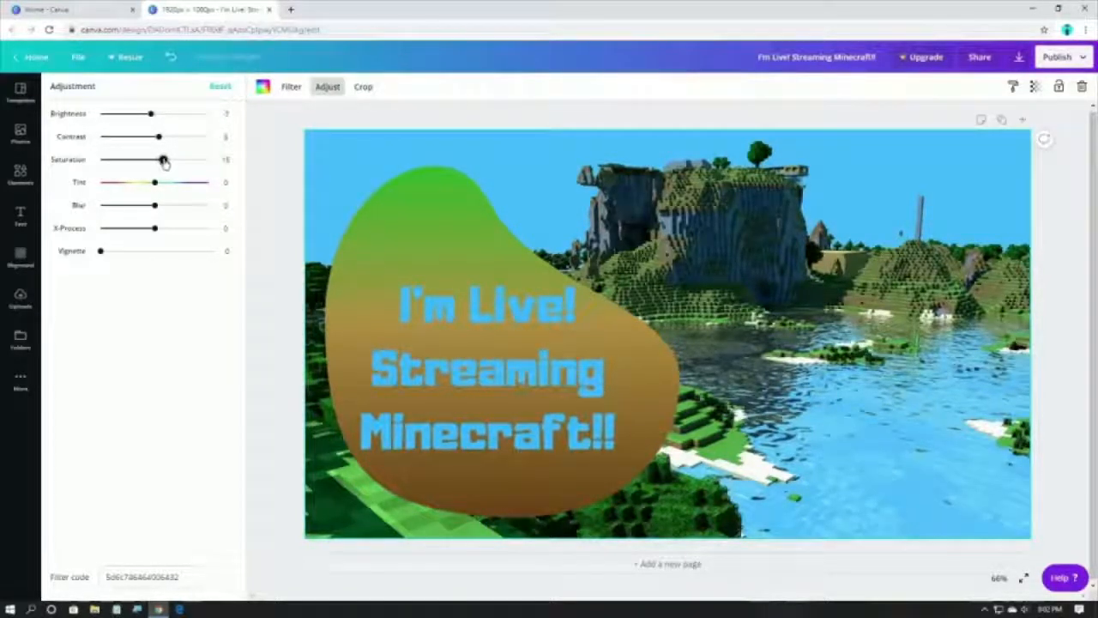
drag(163, 163, 165, 161)
drag(156, 212, 142, 212)
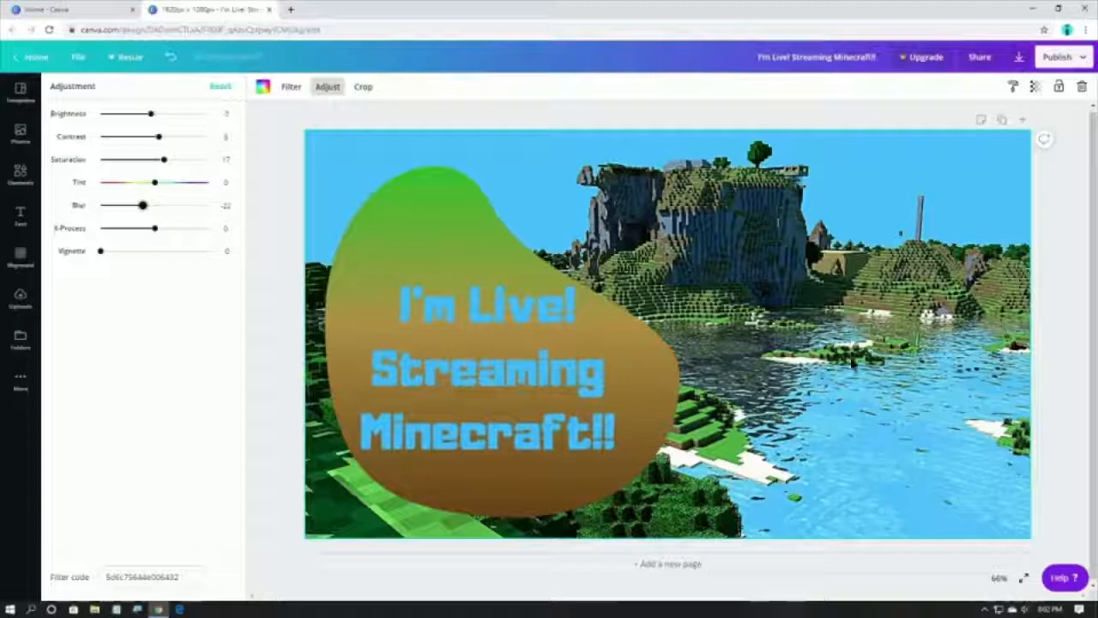
Download the finished design as a JPG and dismiss the Canva Pro trial offer
click(1075, 60)
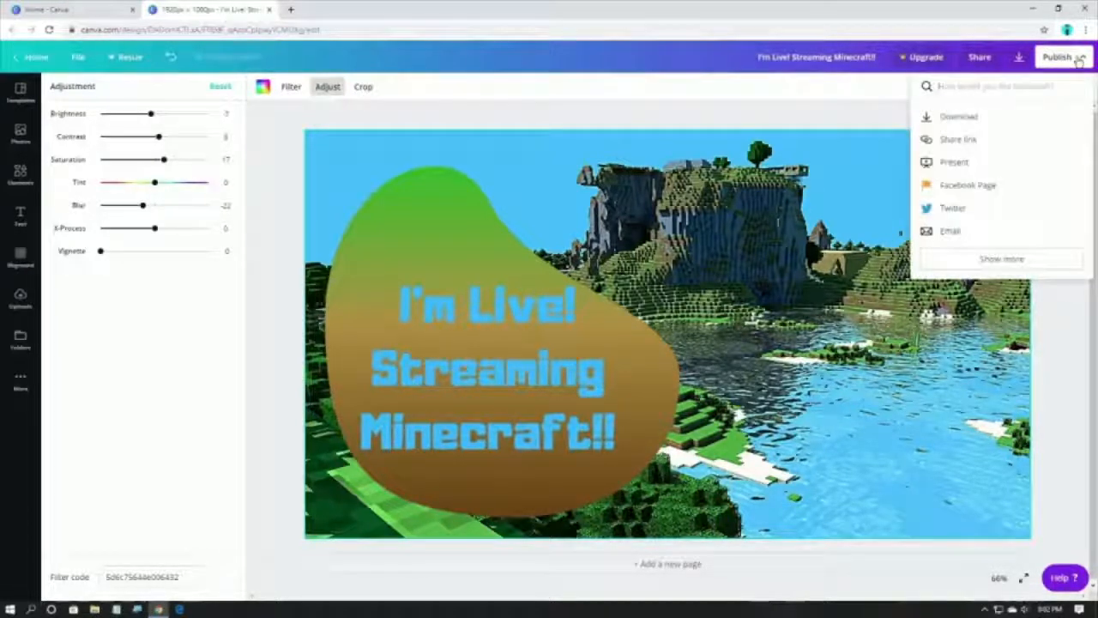
click(954, 122)
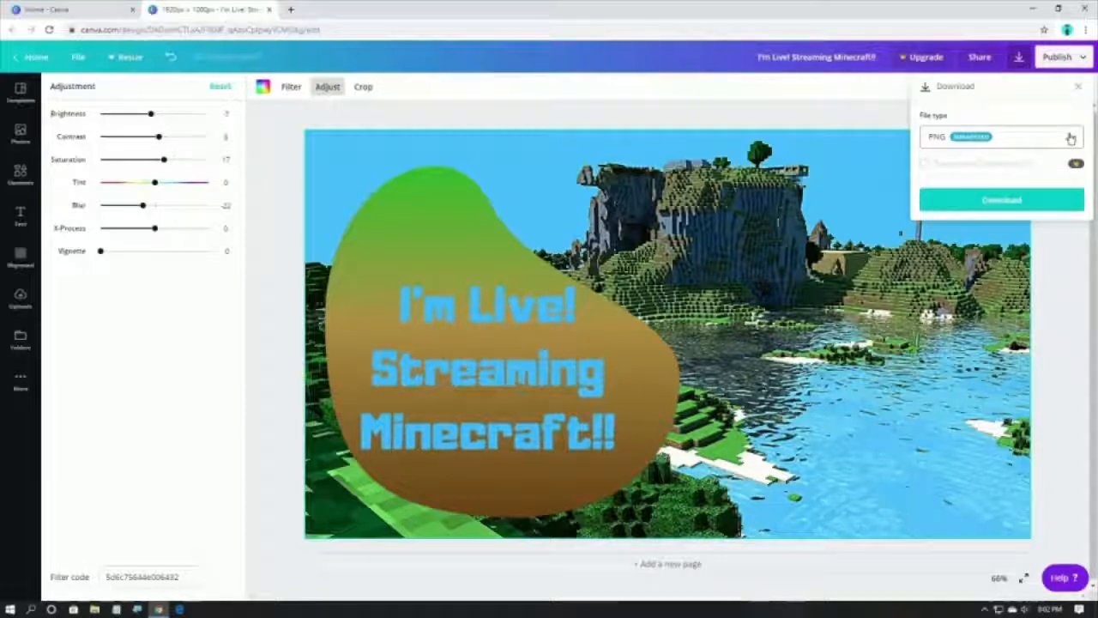
click(1072, 139)
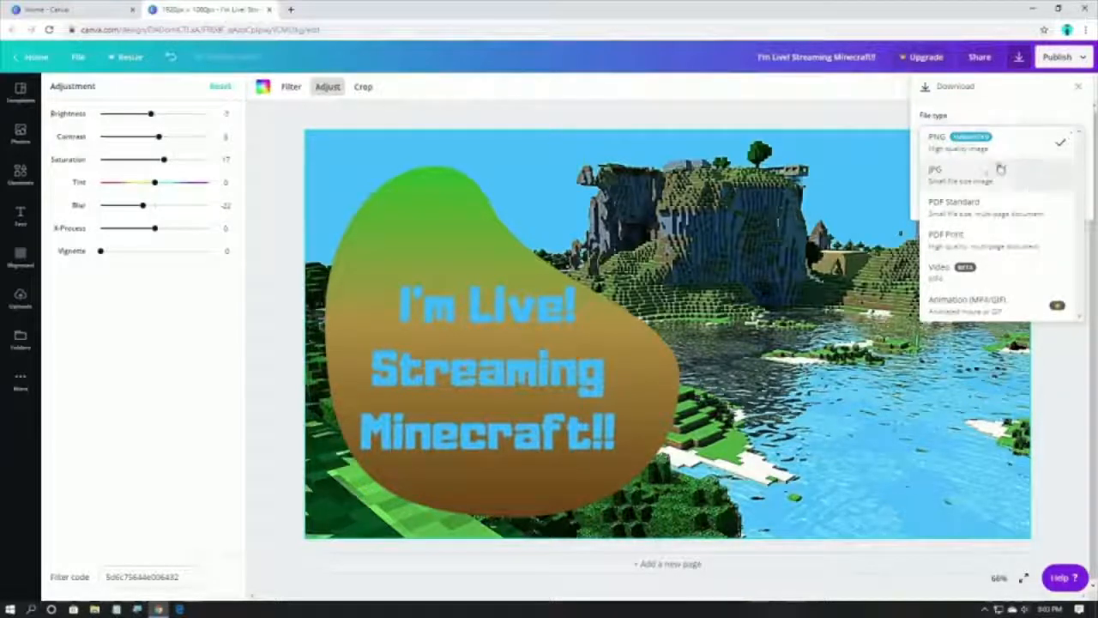
click(971, 176)
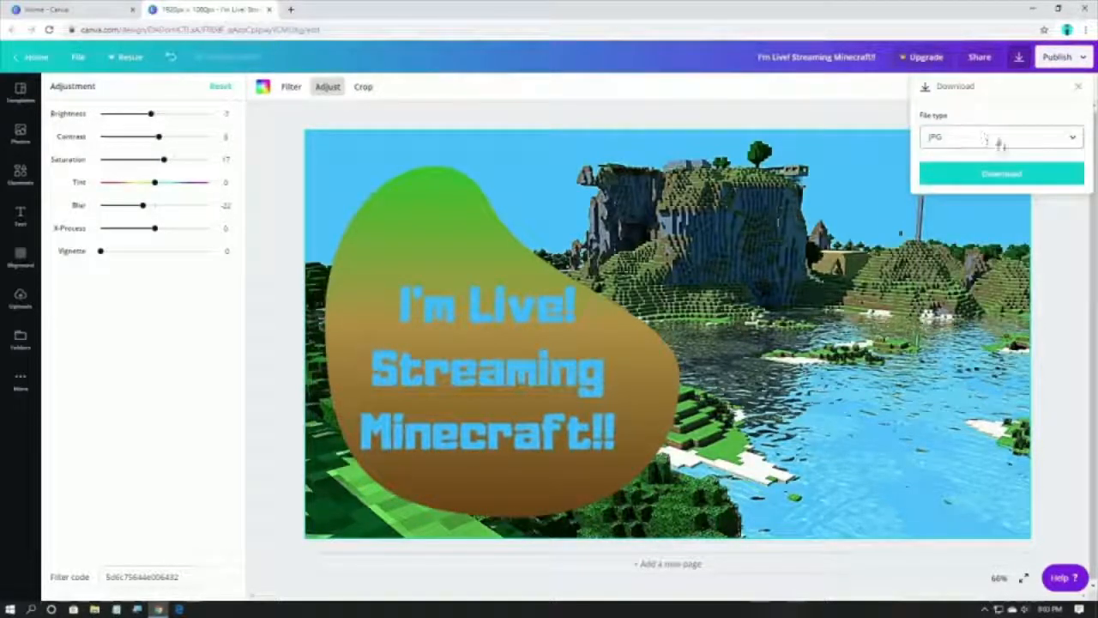
click(1003, 175)
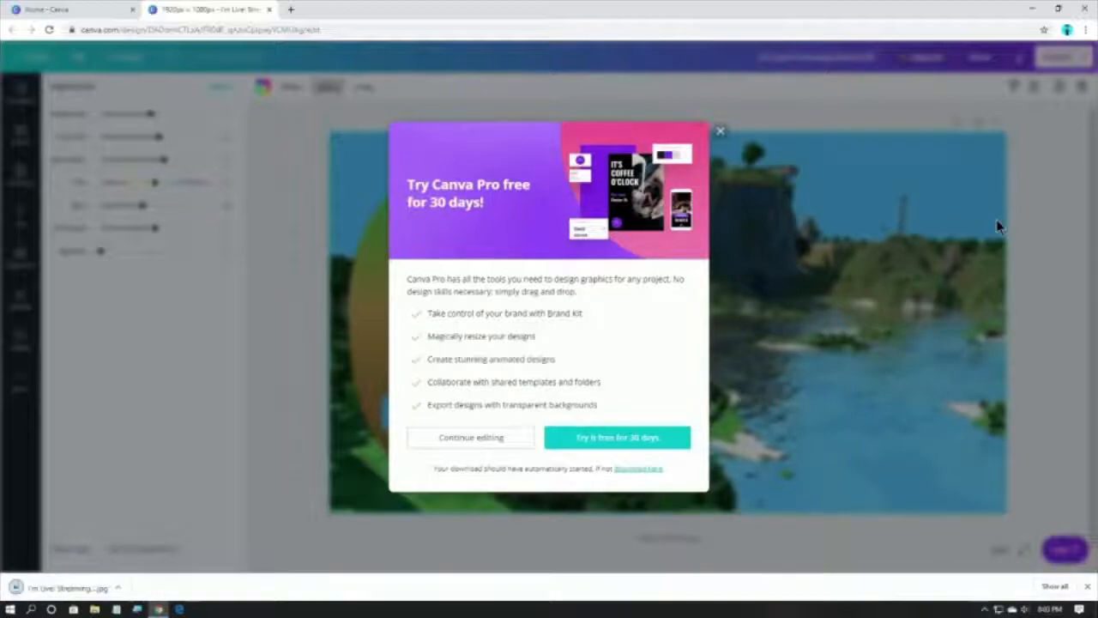
click(720, 131)
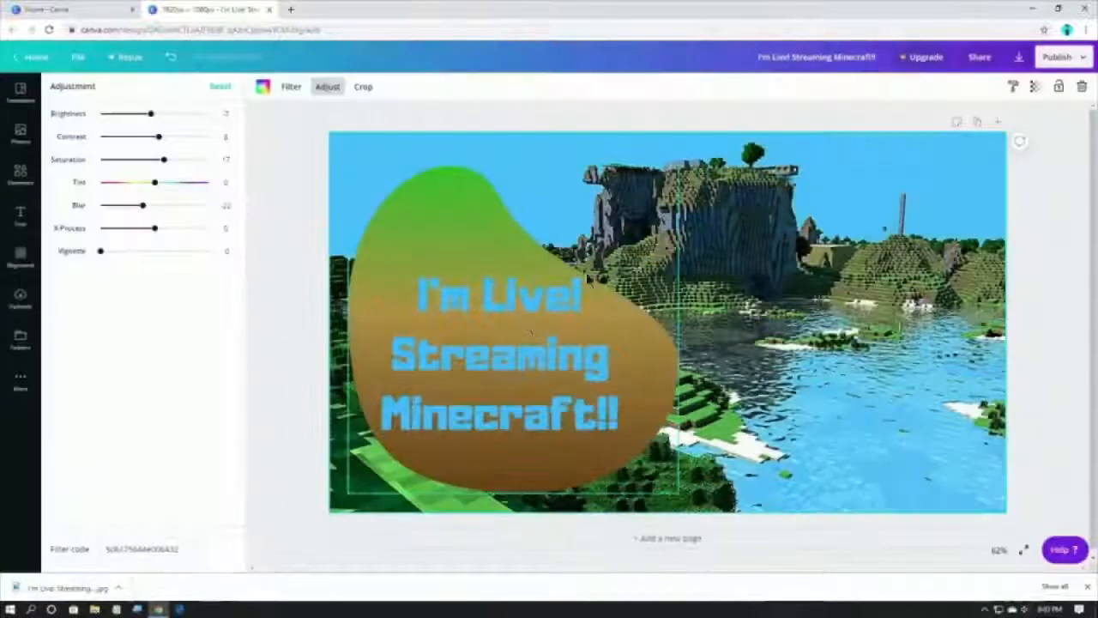
Switch to File Explorer and locate the downloaded thumbnail image in the Downloads folder
click(94, 609)
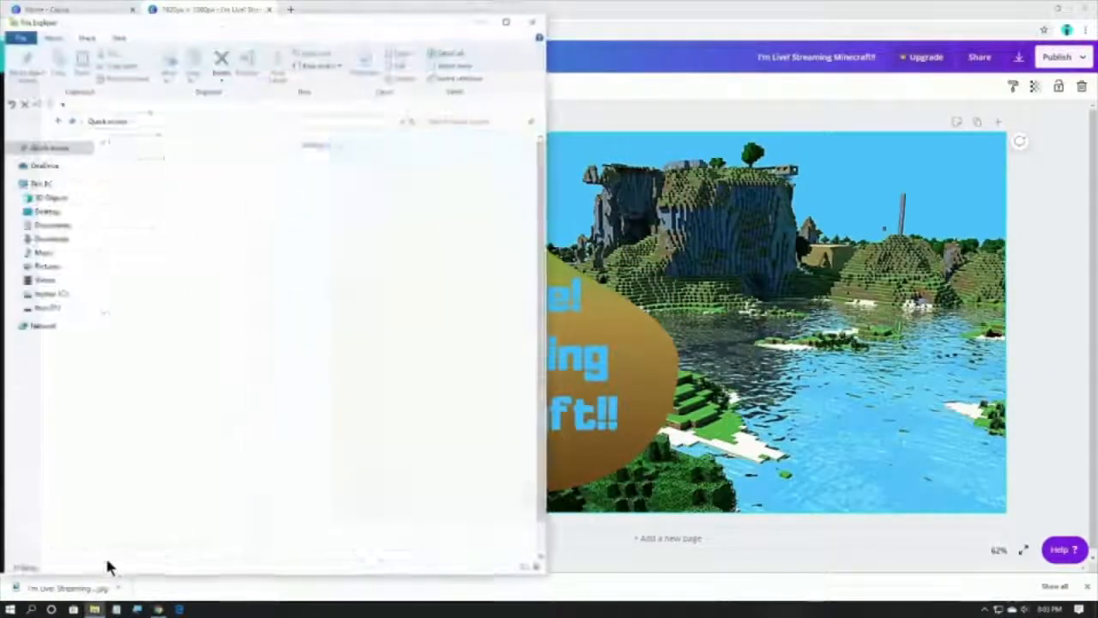
click(58, 241)
click(189, 171)
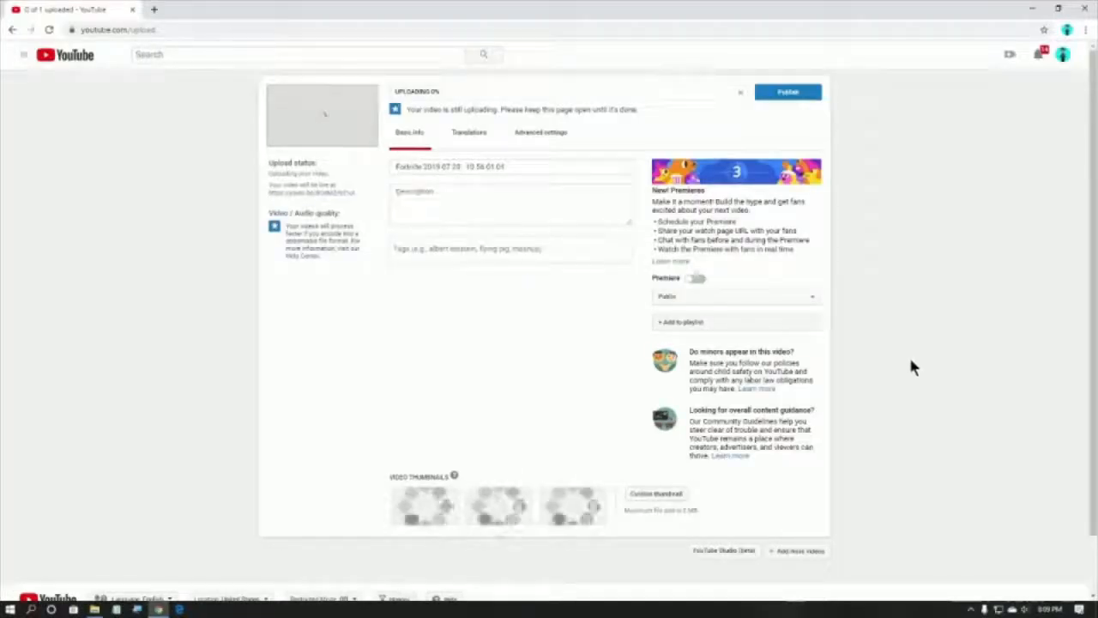
Upload the "I'm Live! Streaming Minecraft" JPG from Downloads as the YouTube video's custom thumbnail
click(648, 495)
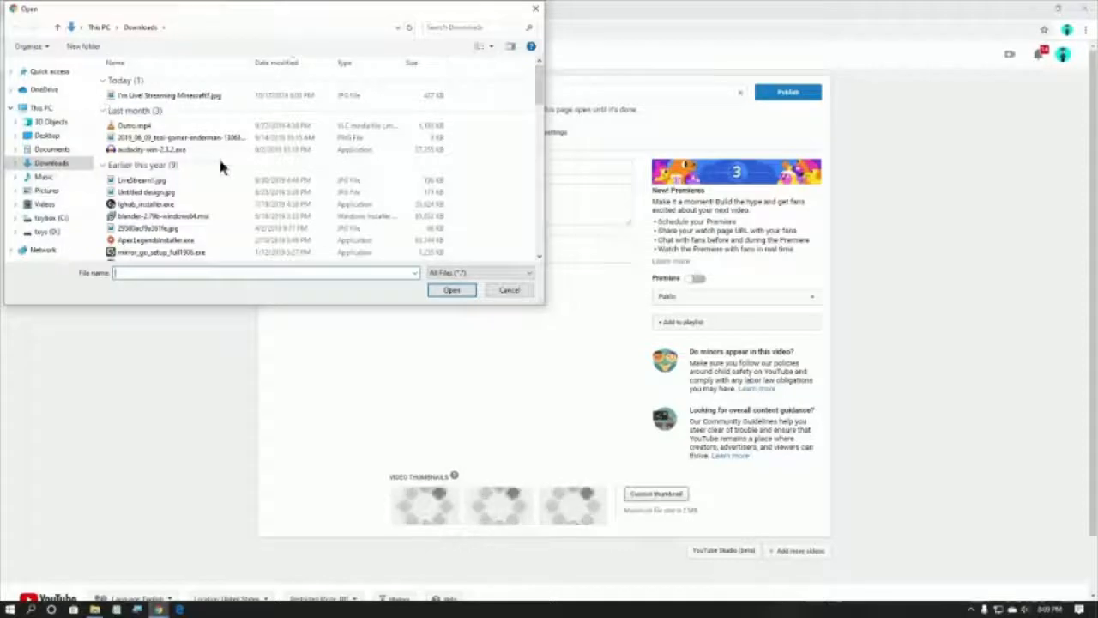
click(175, 96)
click(470, 293)
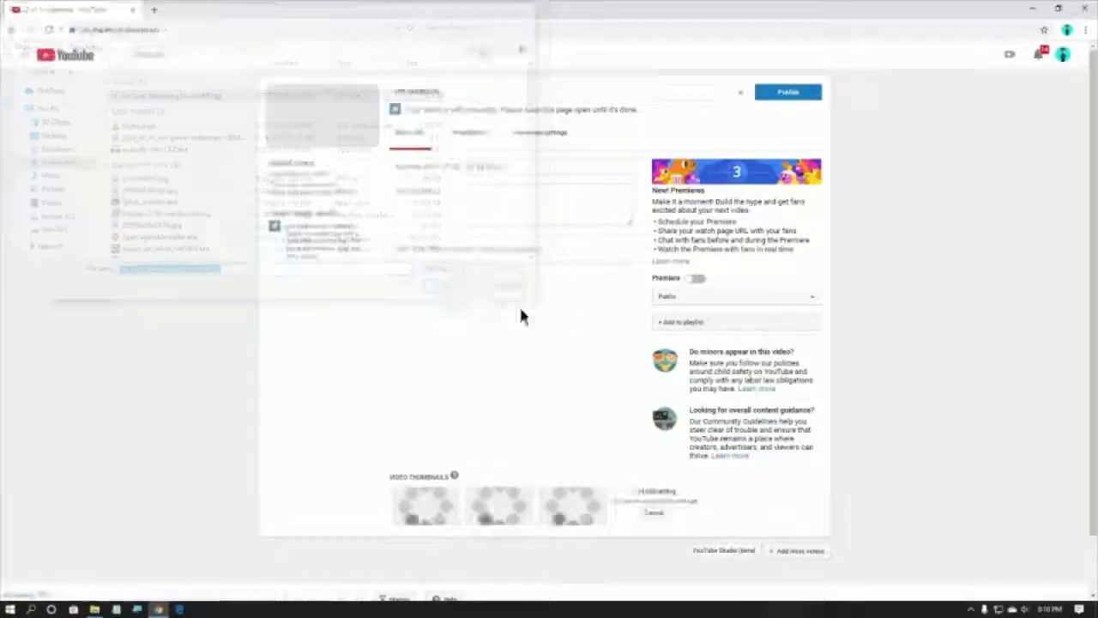